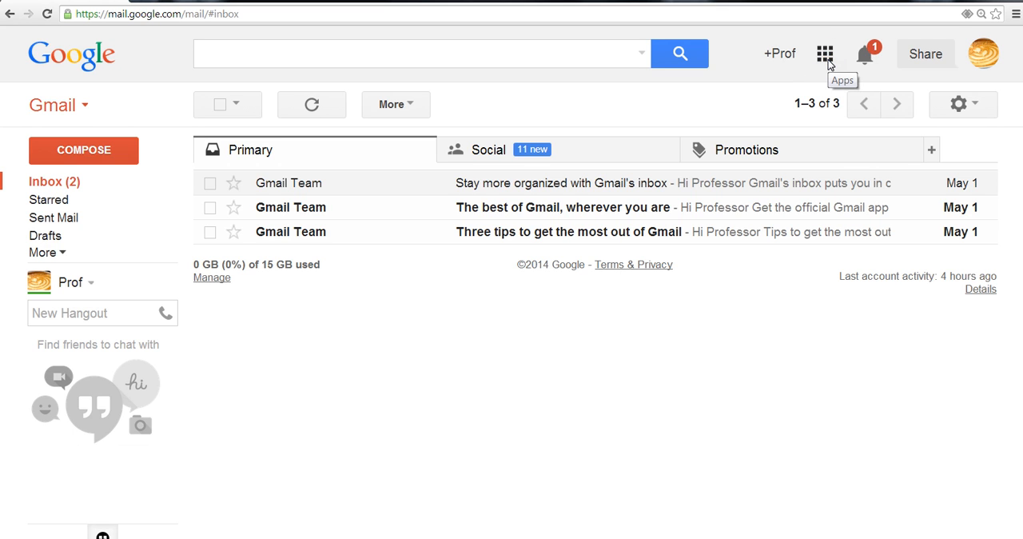
Switch from Gmail to Google Sites through the full list of Google products
left_click(827, 57)
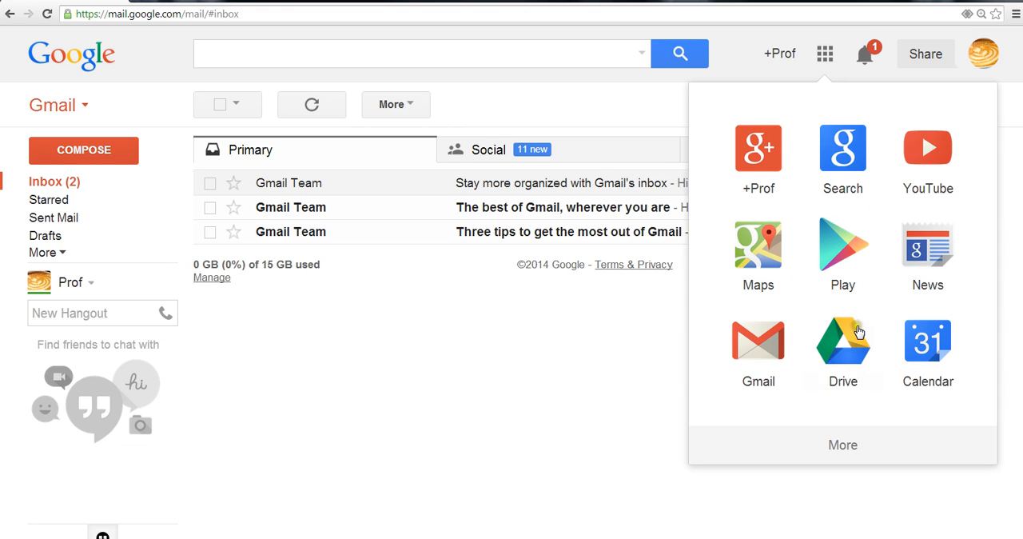
left_click(844, 446)
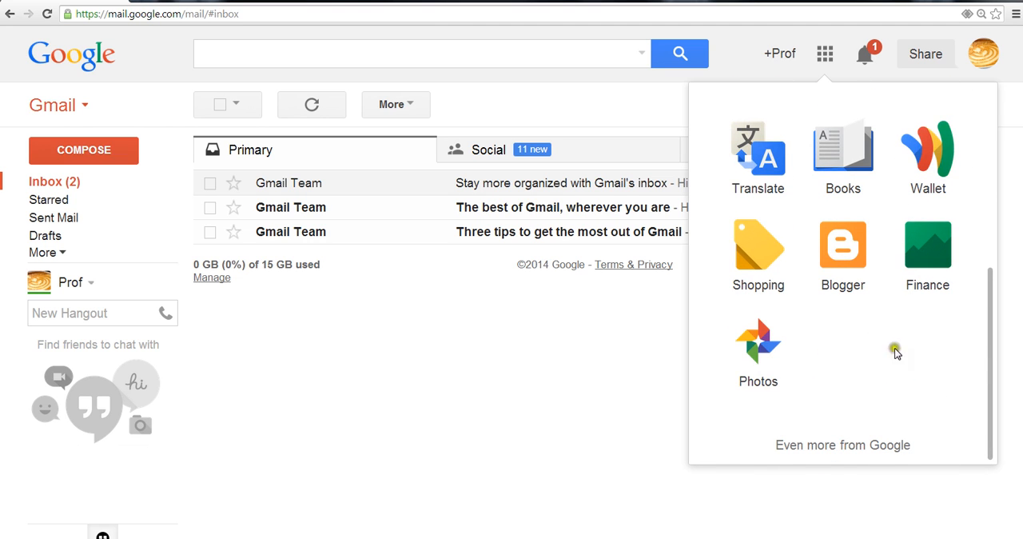
left_click(836, 446)
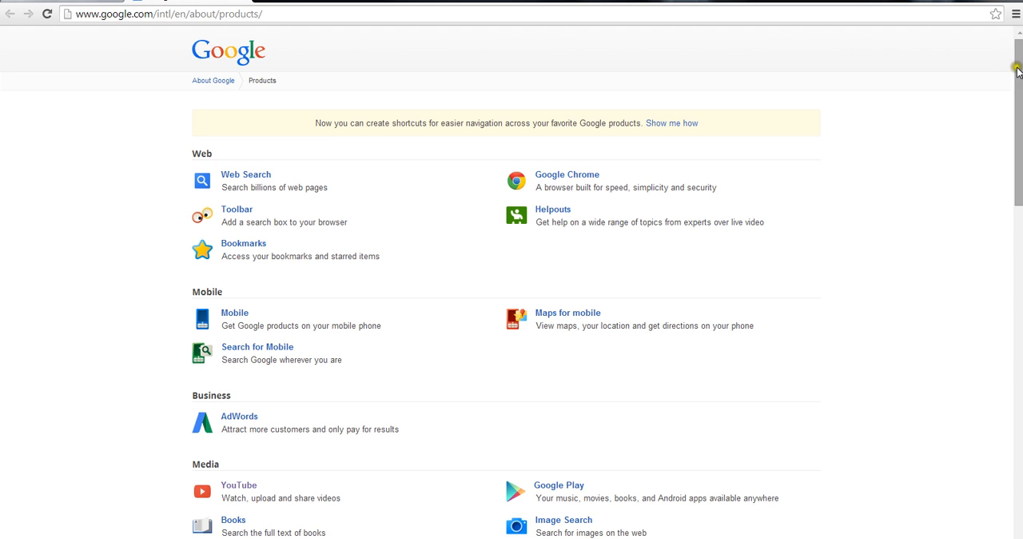
left_click_drag(1019, 67, 1019, 284)
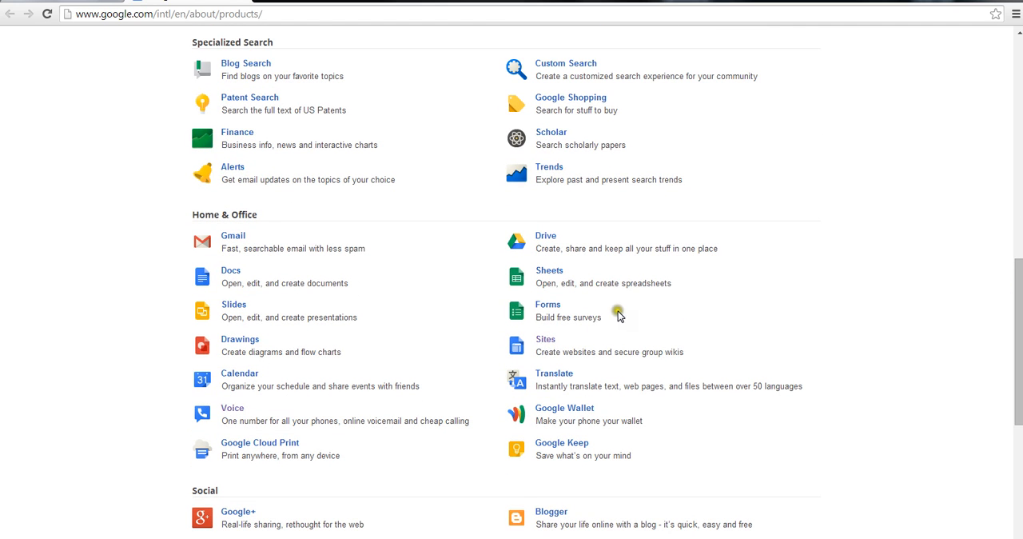
left_click(550, 339)
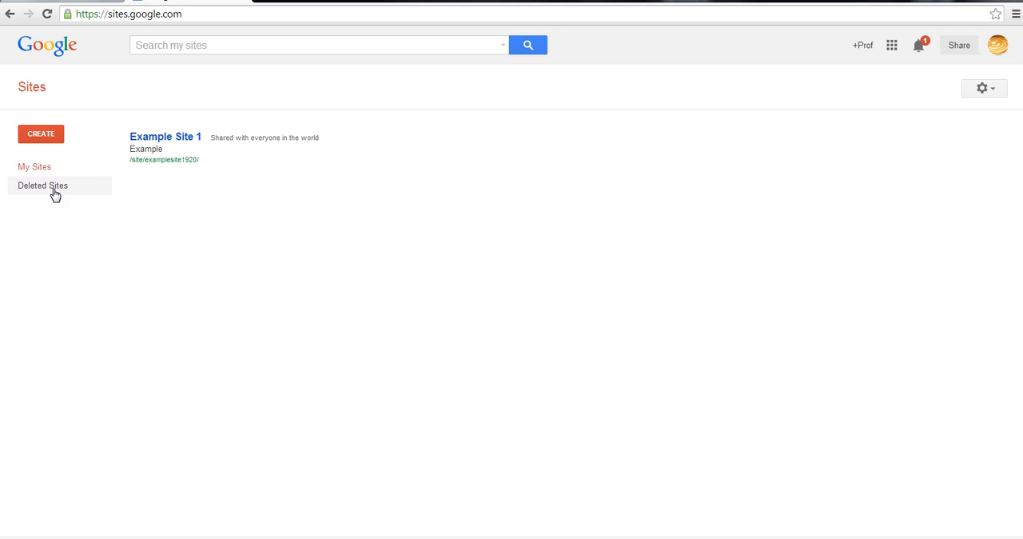
Start a new site and choose the featured Project wiki template from the template gallery
left_click(38, 134)
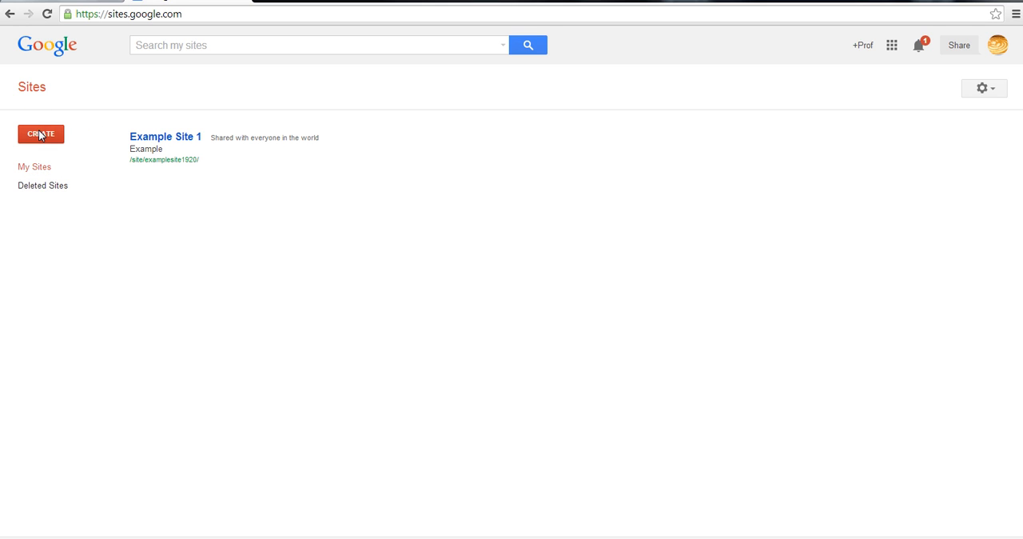
left_click(39, 134)
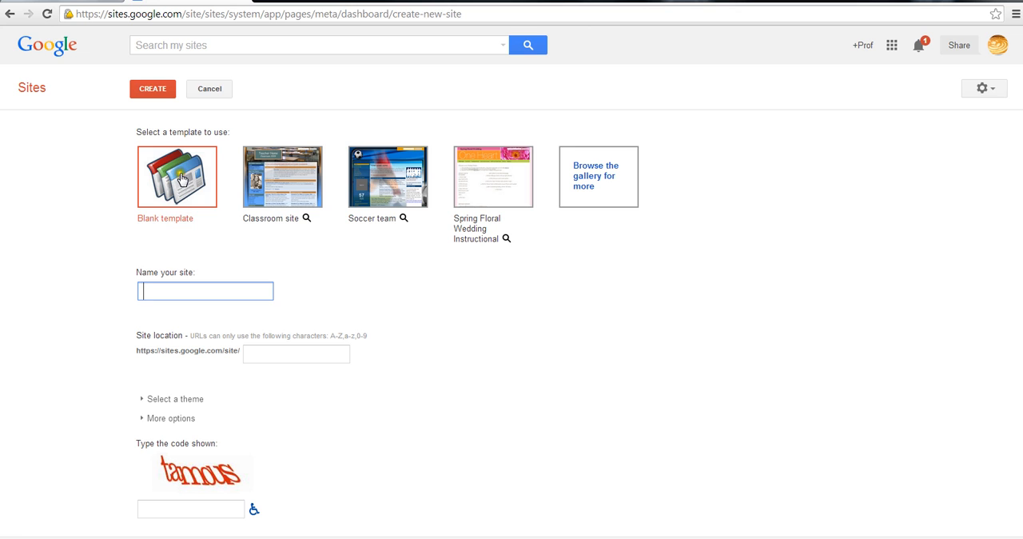
left_click(599, 175)
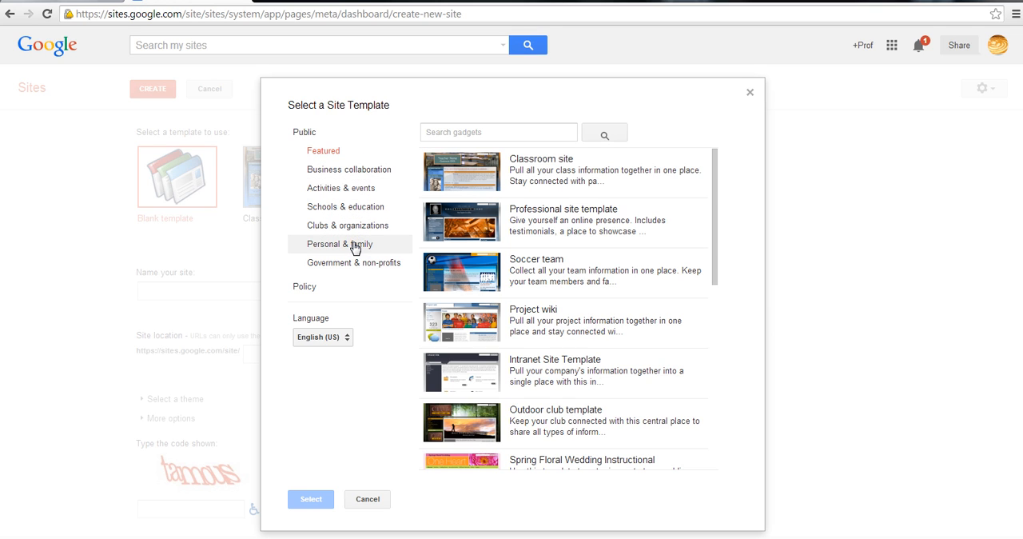
left_click(532, 311)
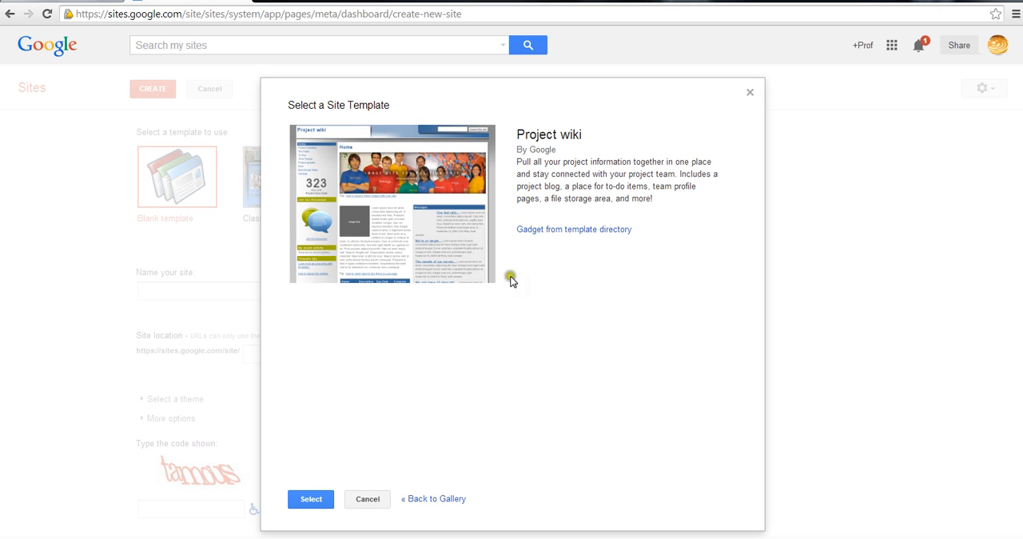
left_click(314, 500)
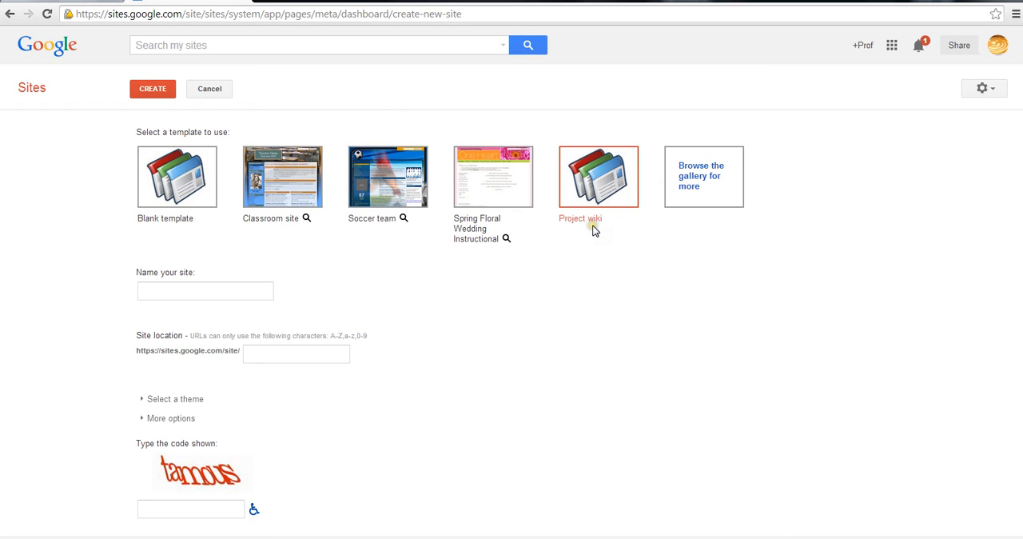
Name the new site ThisNewSite5 and choose the Iceberg theme
left_click(221, 296)
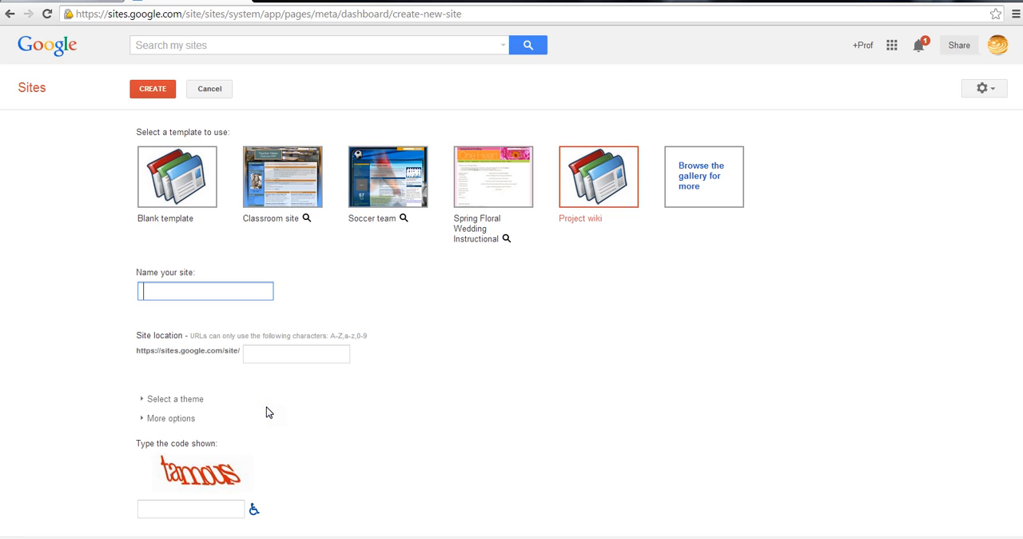
type("ThisNewSite5")
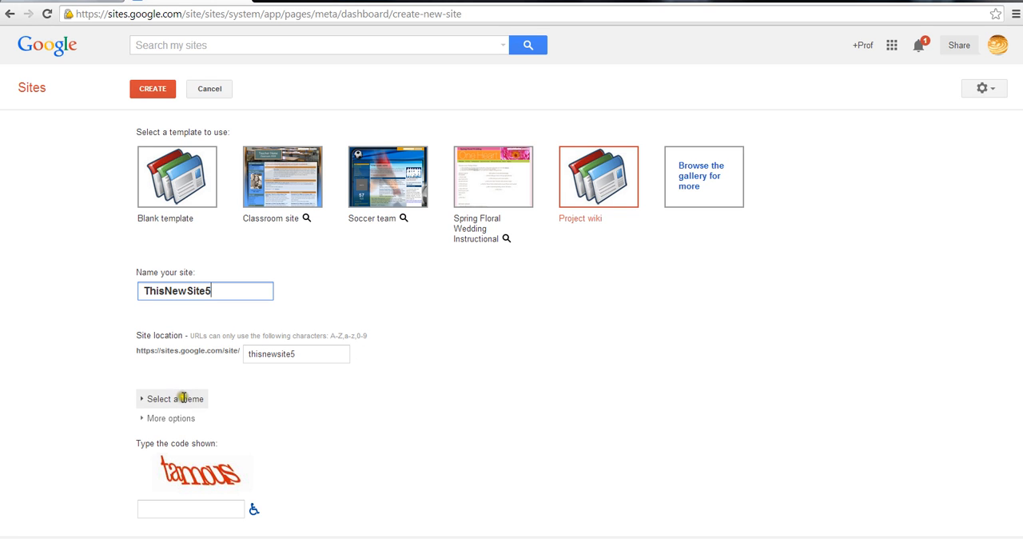
left_click(183, 397)
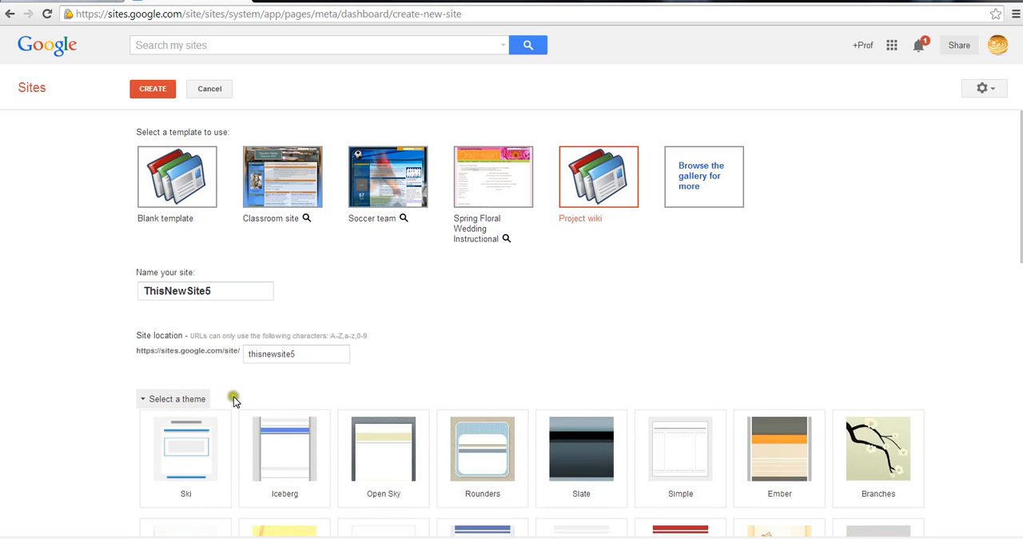
left_click(277, 461)
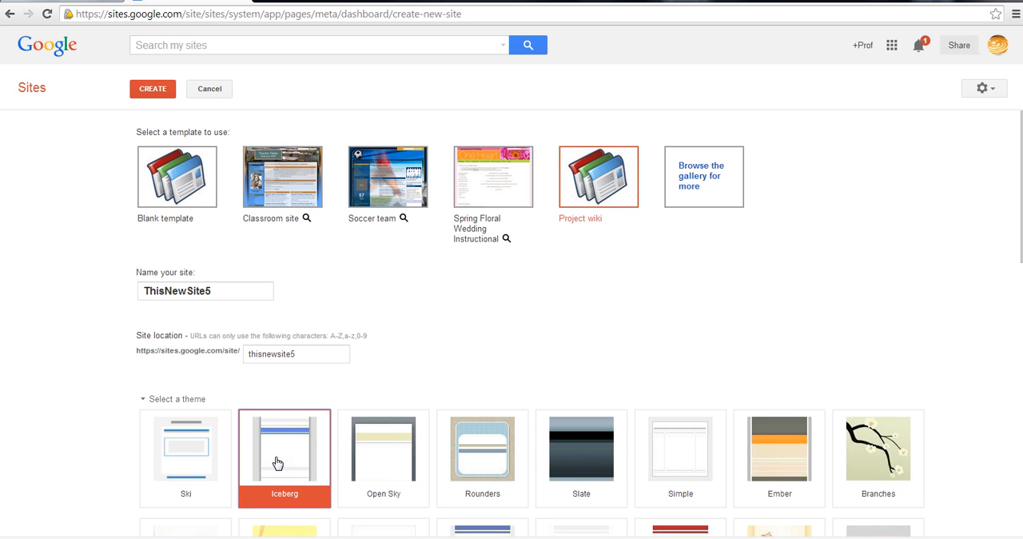
Expand the additional site options and enter Italy as the site description
left_click_drag(1022, 194, 1018, 474)
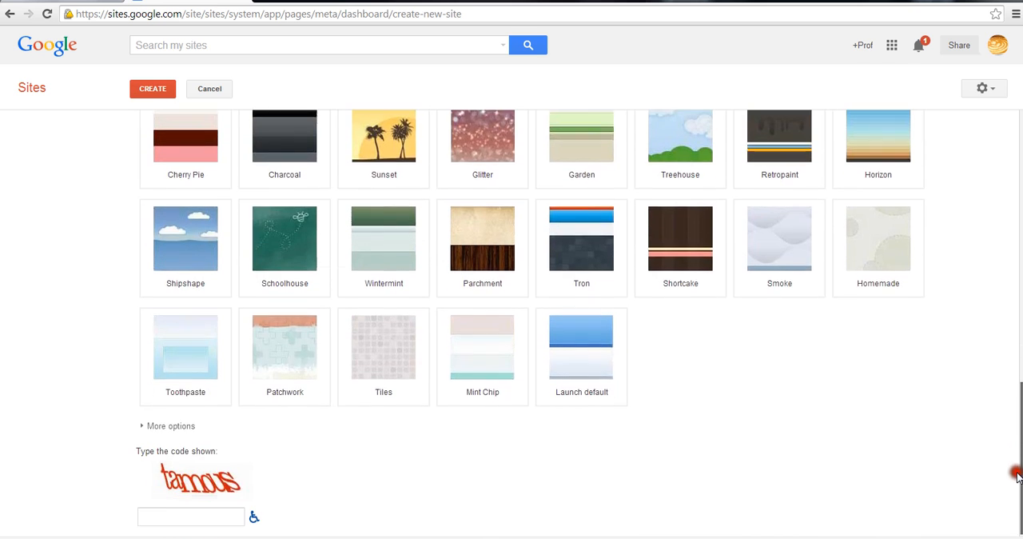
double_click(186, 425)
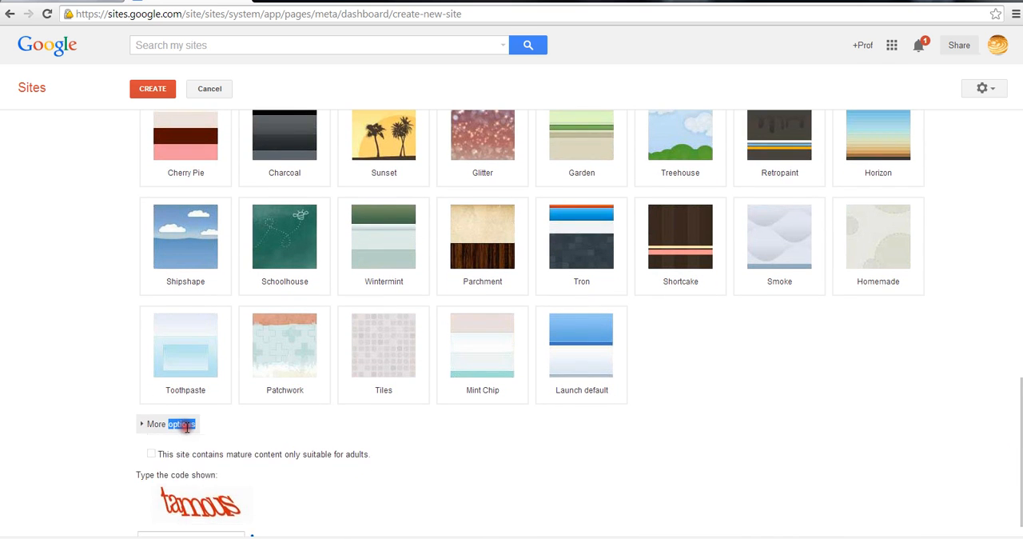
left_click(186, 424)
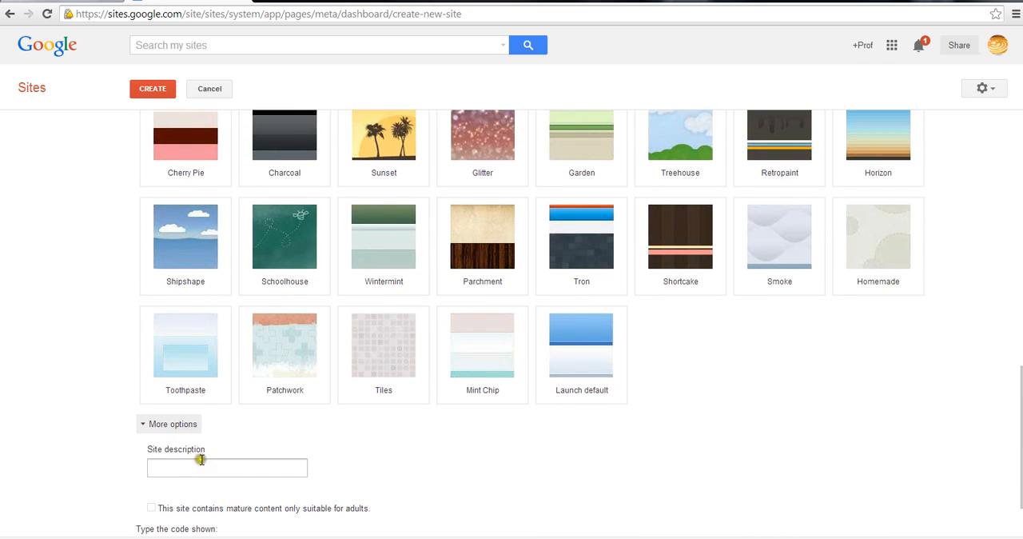
left_click(200, 466)
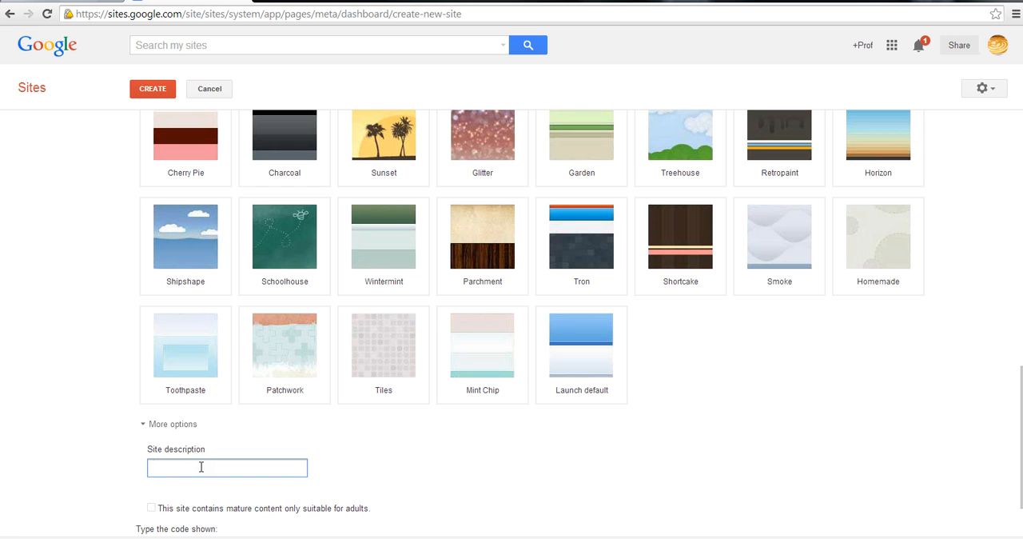
type("Italy")
Enter the displayed verification code and create the site
scroll(1009, 304, "down", 1)
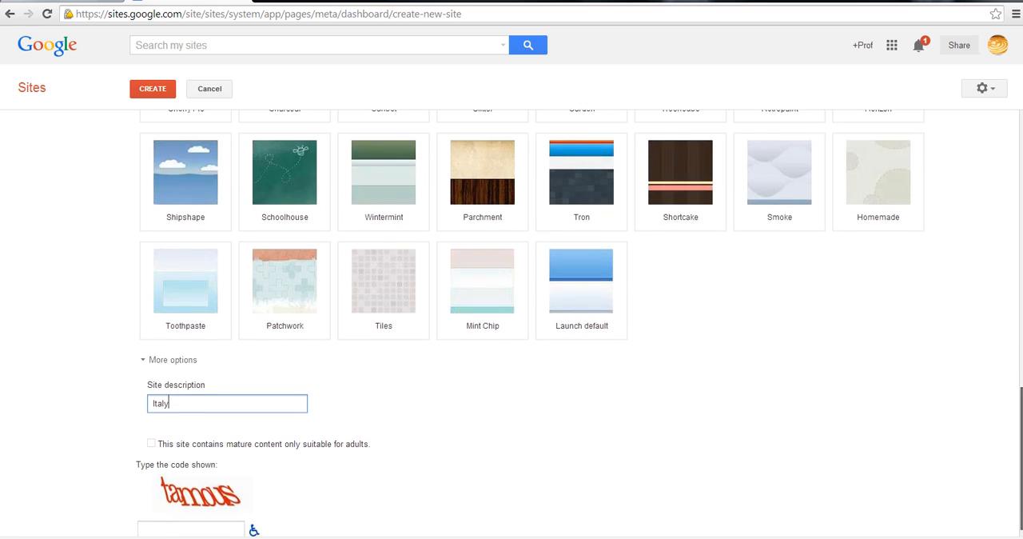
left_click(177, 514)
type("tamous")
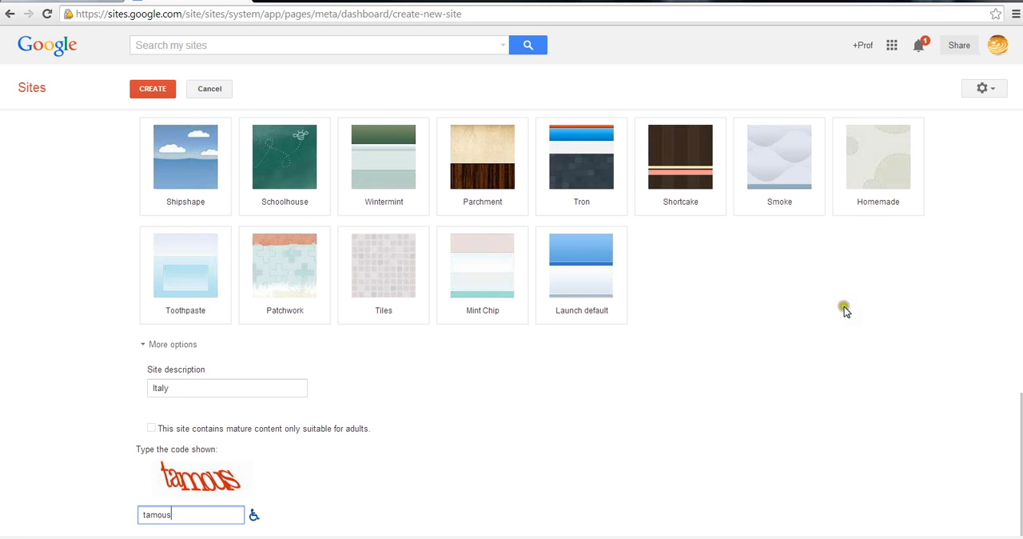
left_click(156, 94)
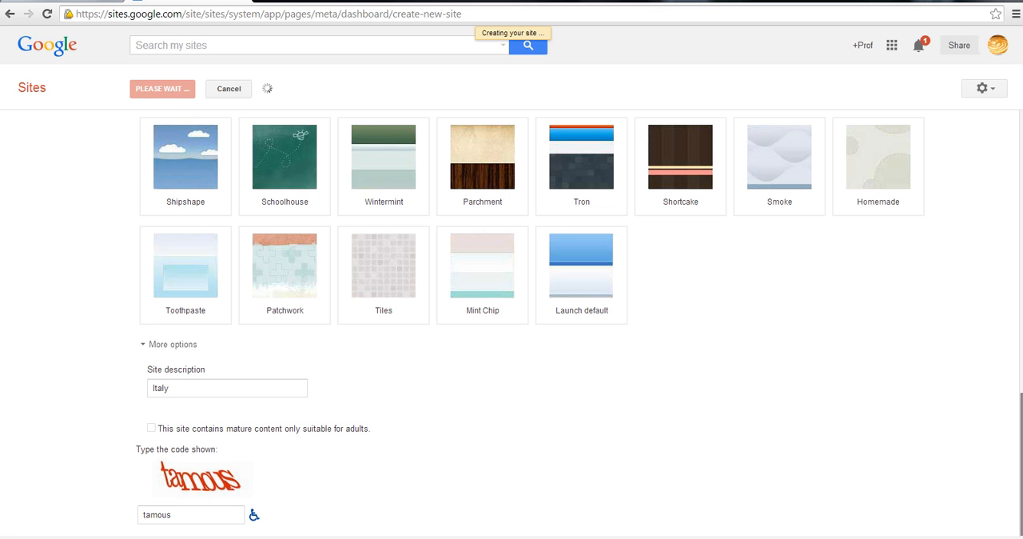
scroll(579, 322, "up", 6)
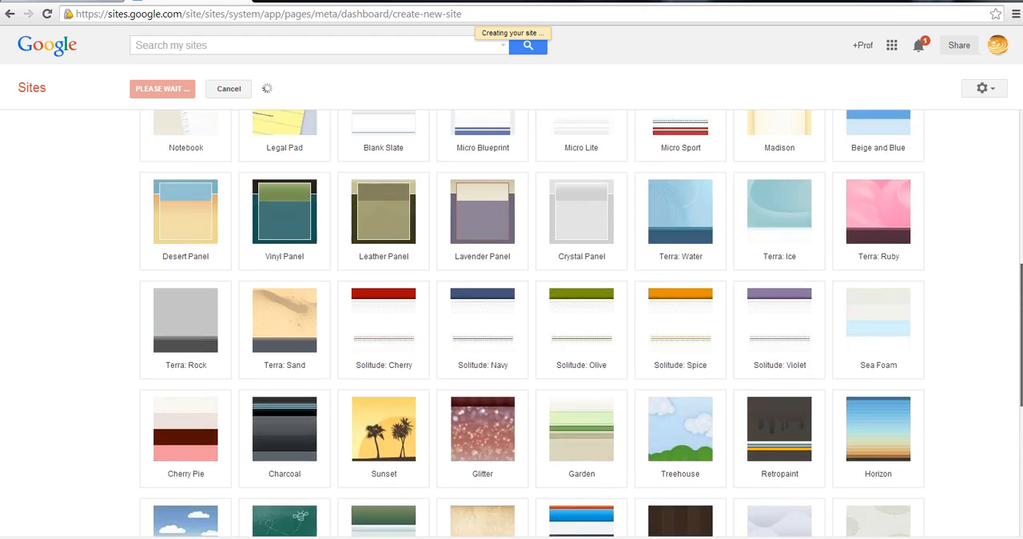
scroll(1019, 267, "up", 3)
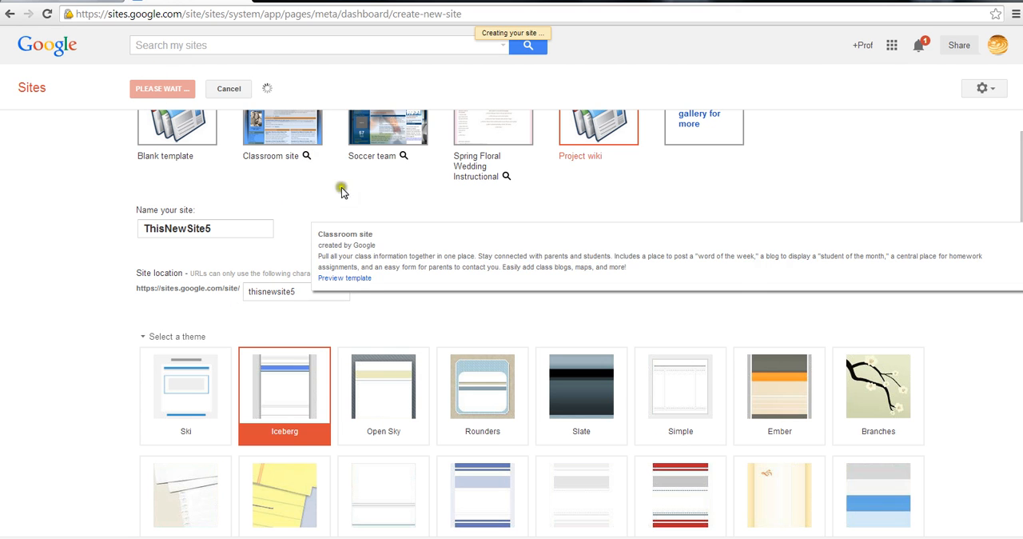
mouse_move(306, 156)
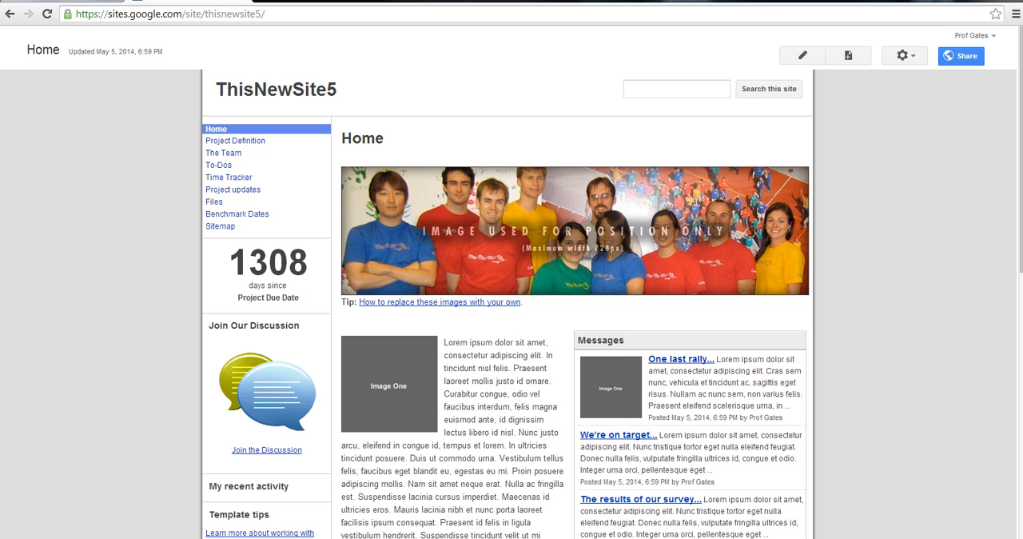
Return to Gmail and reopen the Google Sites overview through the full list of Google products
left_click(85, 2)
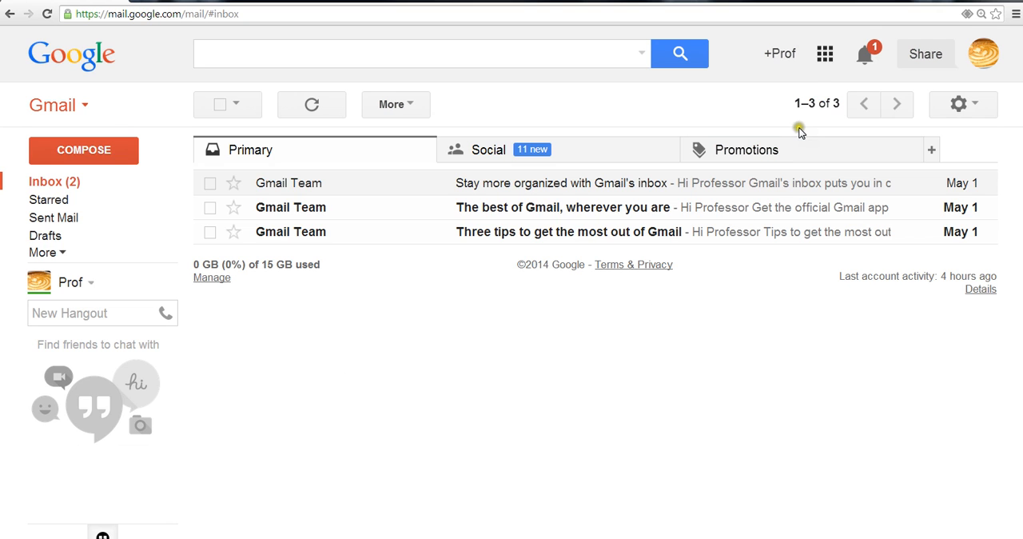
left_click(827, 54)
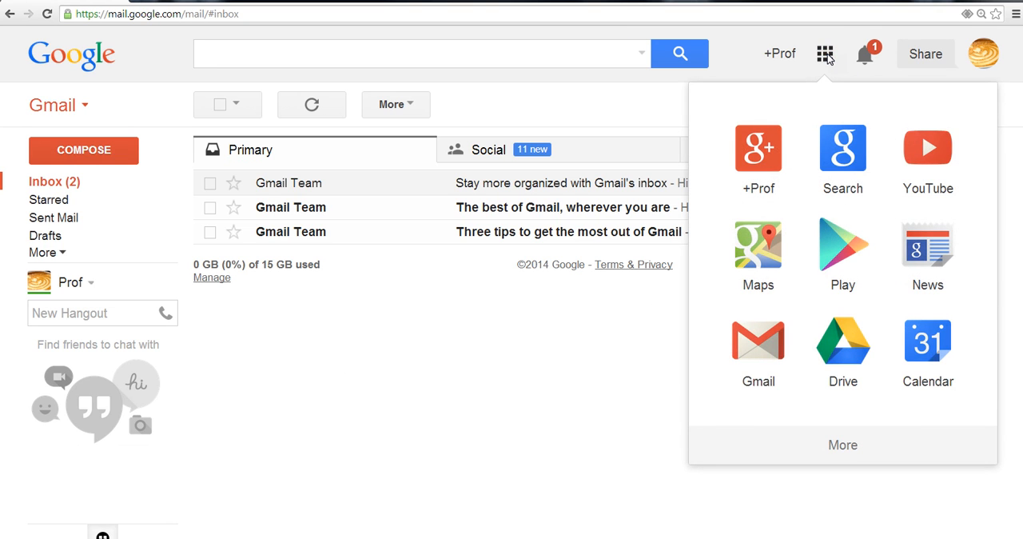
left_click(832, 285)
left_click(839, 448)
left_click(839, 449)
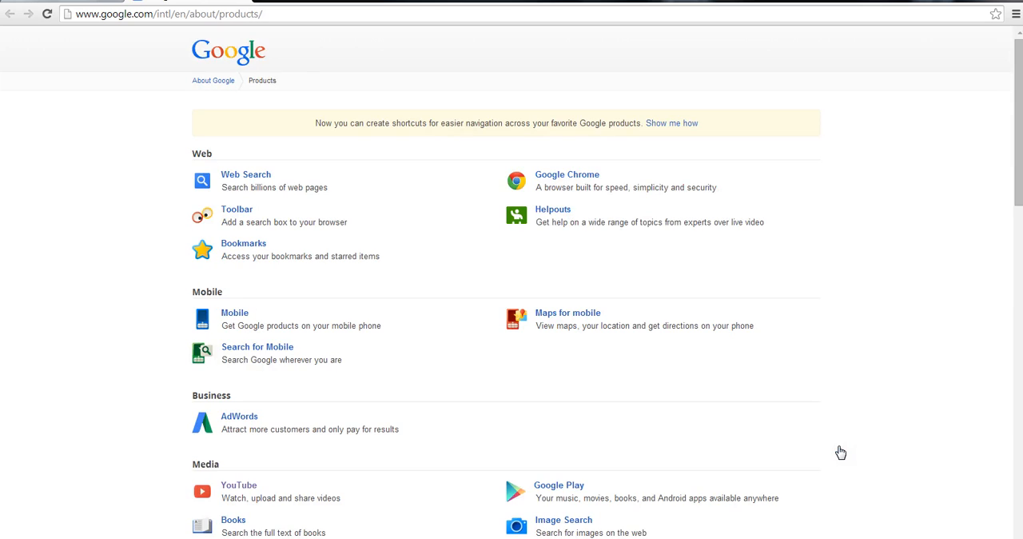
left_click_drag(1020, 72, 1011, 300)
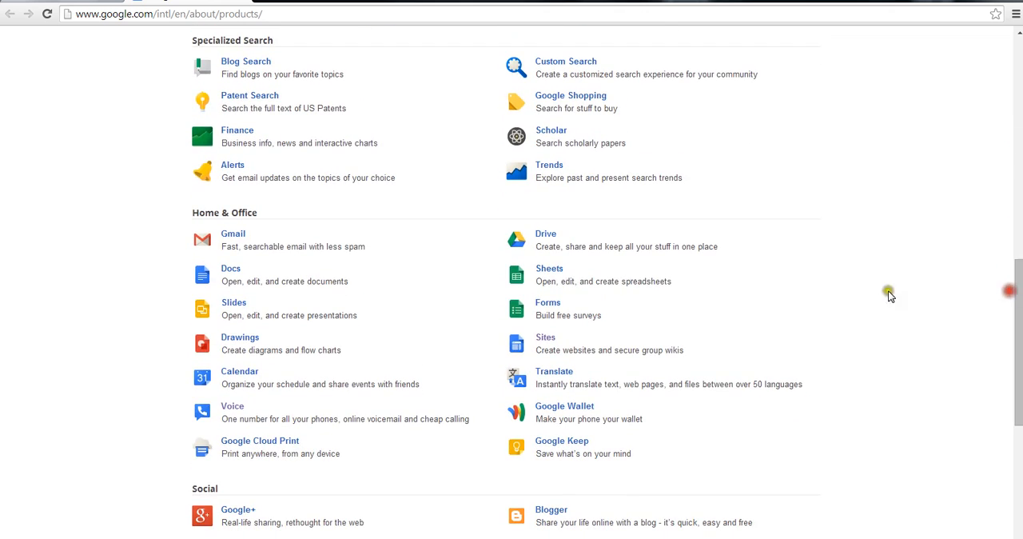
left_click(543, 342)
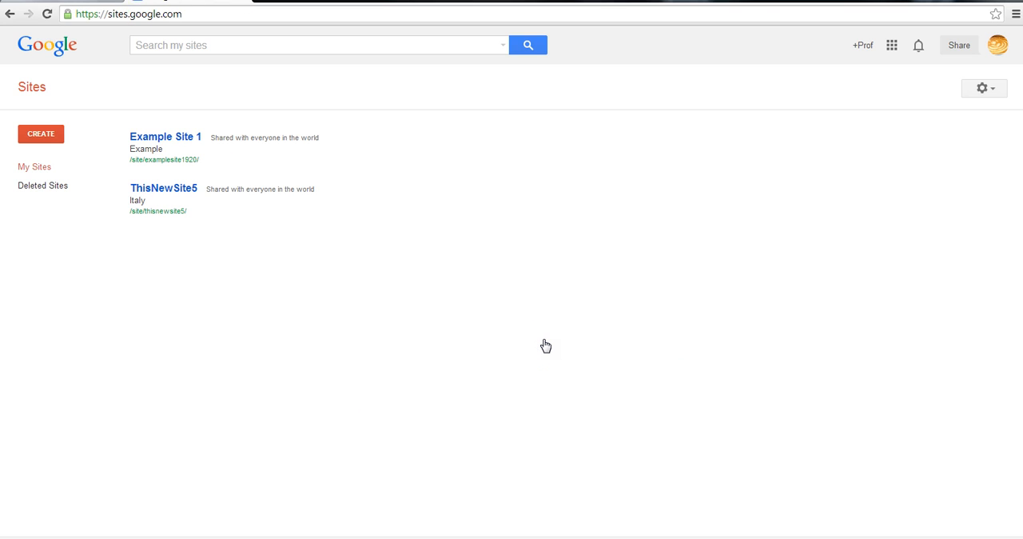
Open the site ThisNewSite5 from the list of own sites
left_click(524, 329)
left_click(163, 137)
left_click(159, 139)
left_click(167, 190)
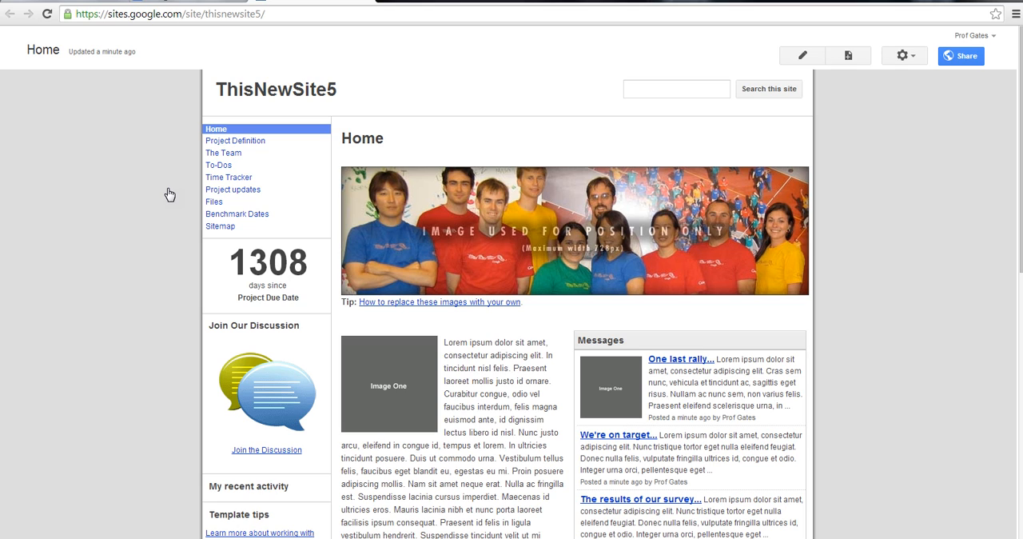
Put the home page into edit mode and replace its title with Italy
left_click(807, 59)
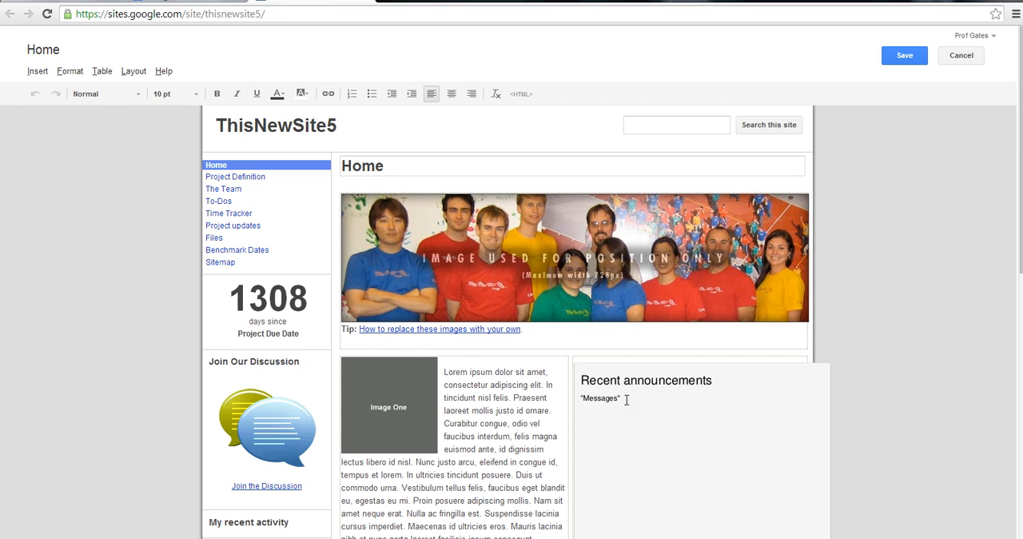
left_click(403, 169)
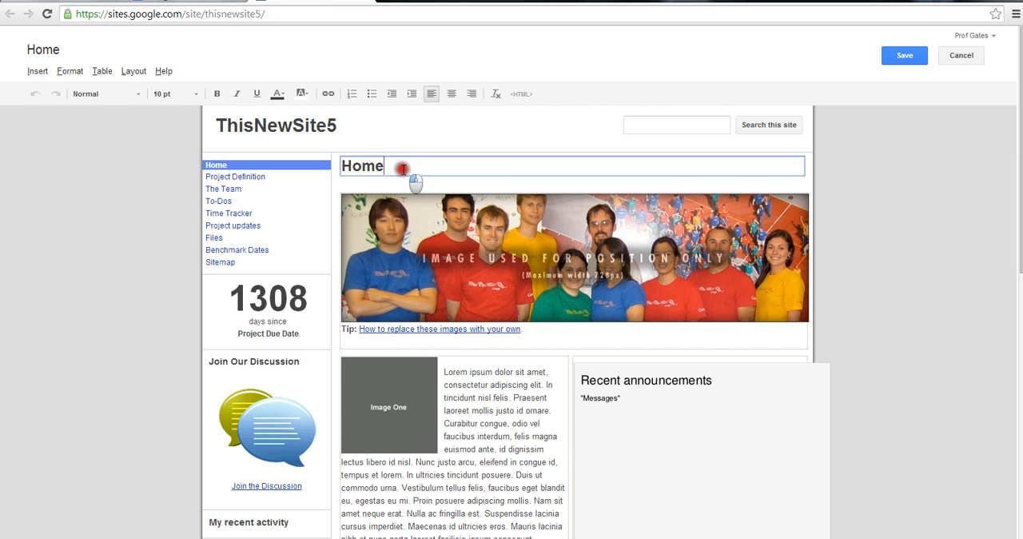
left_click_drag(403, 168, 339, 169)
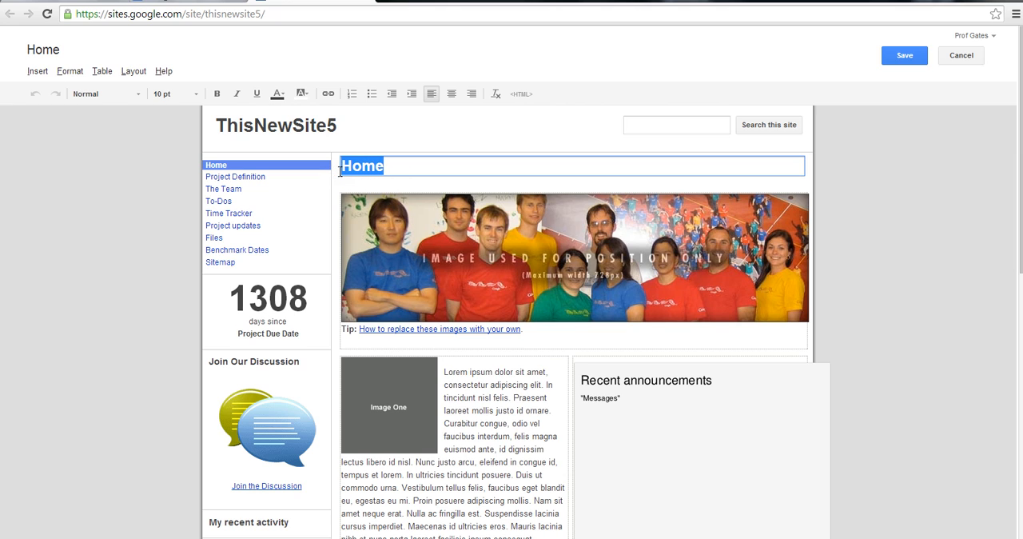
type("Italy")
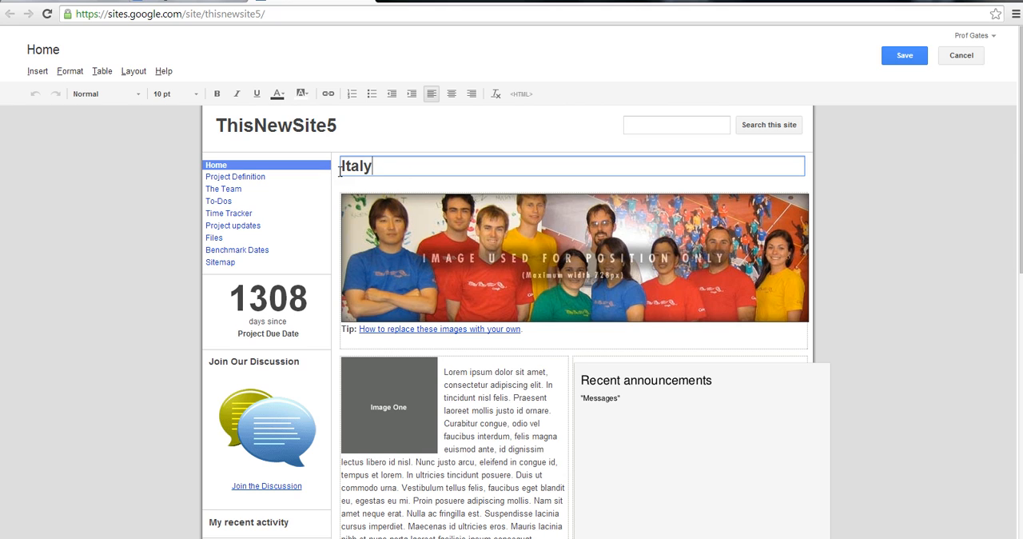
Remove the placeholder team banner image beneath the Italy title
left_click(578, 339)
left_click(500, 277)
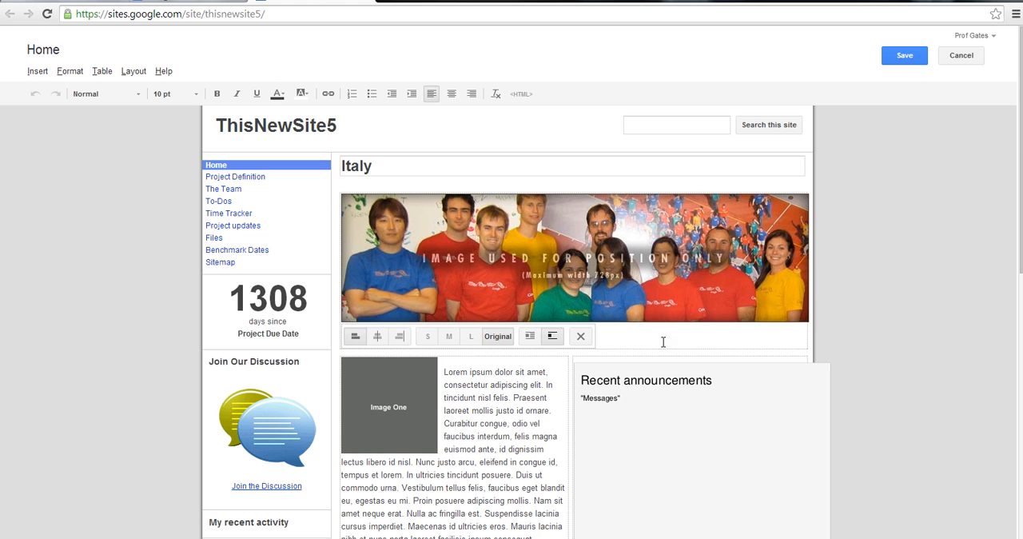
left_click(630, 311)
left_click(625, 304)
double_click(605, 297)
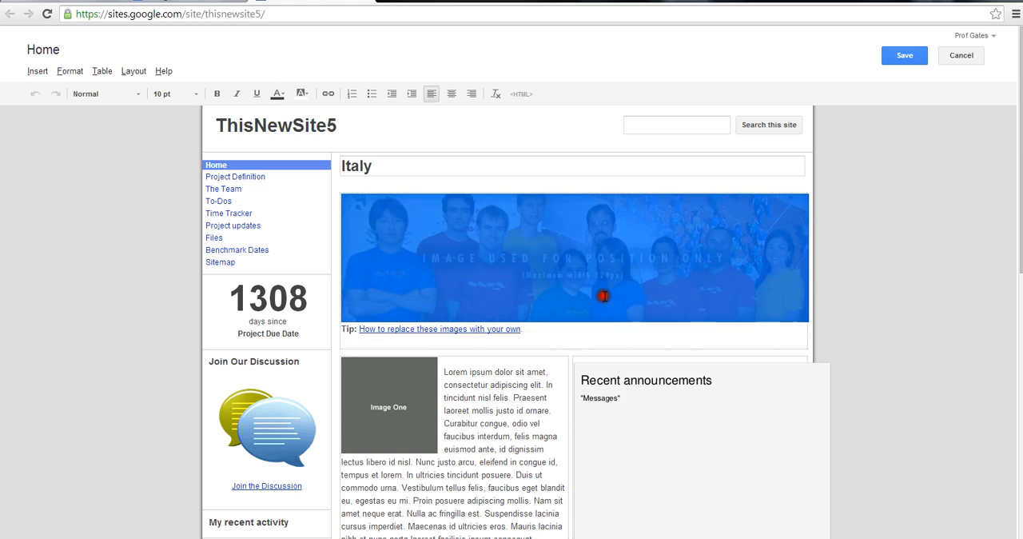
left_click(604, 318)
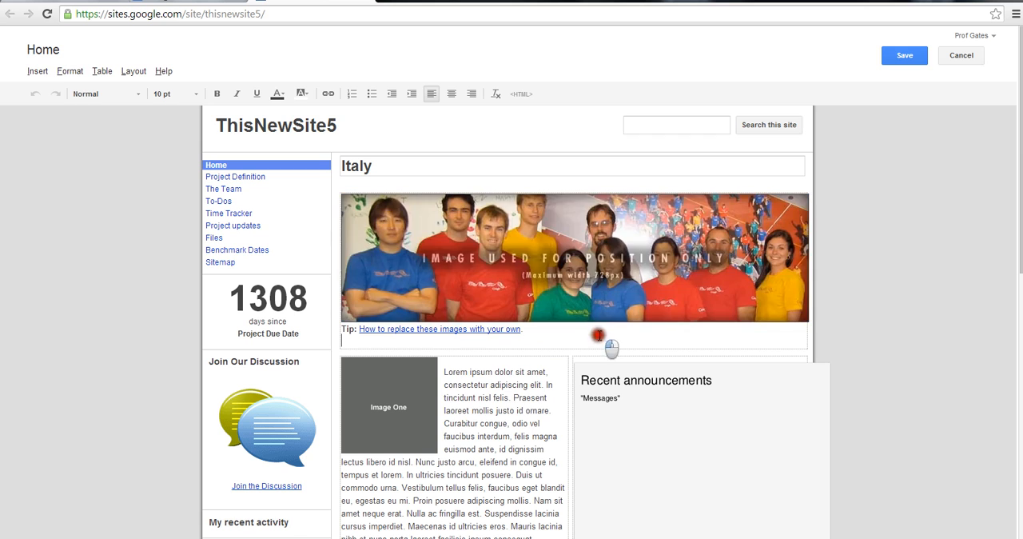
left_click(543, 312)
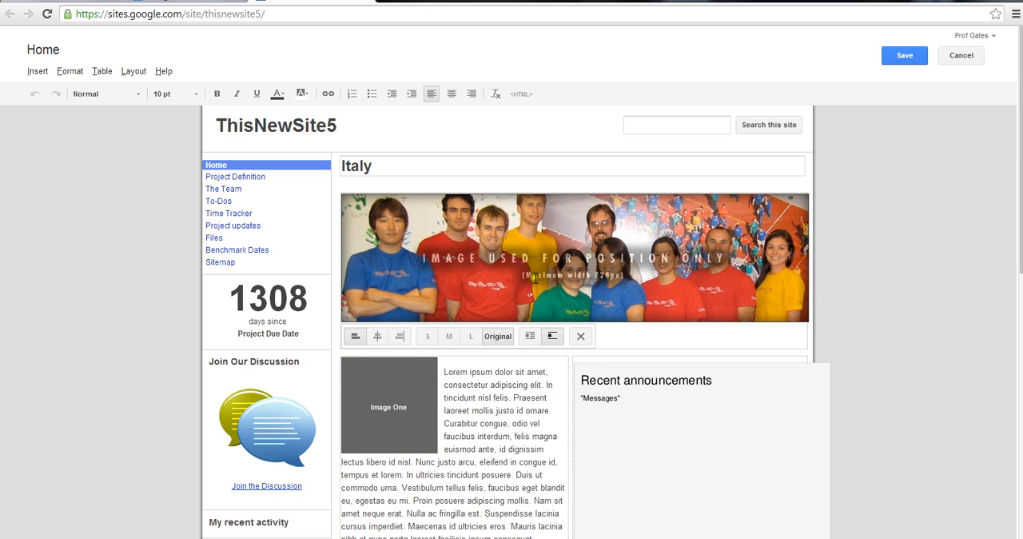
left_click(581, 336)
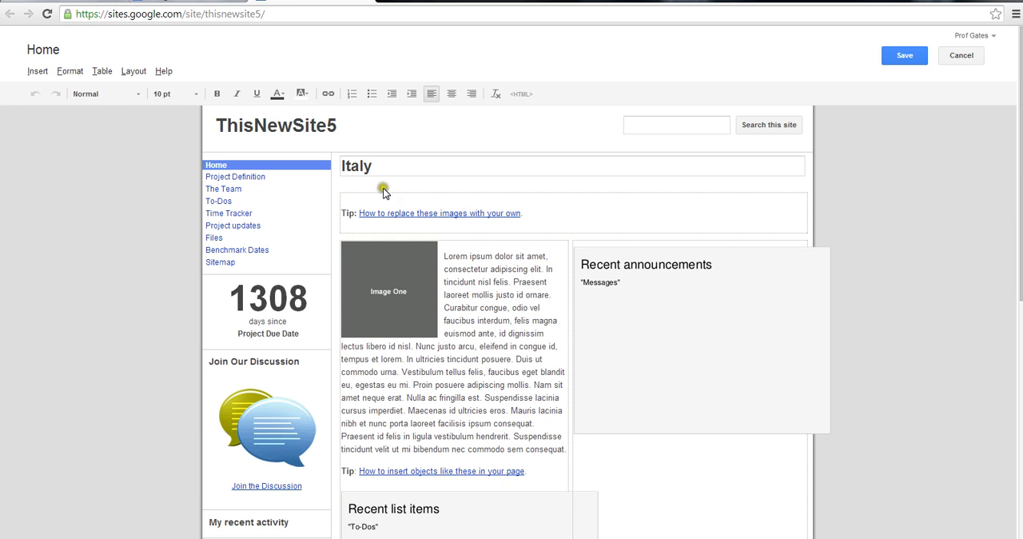
Upload TreesInFall.jpg from the My Pictures folder and insert it above the tip line beneath the Italy title
left_click(350, 198)
left_click(35, 73)
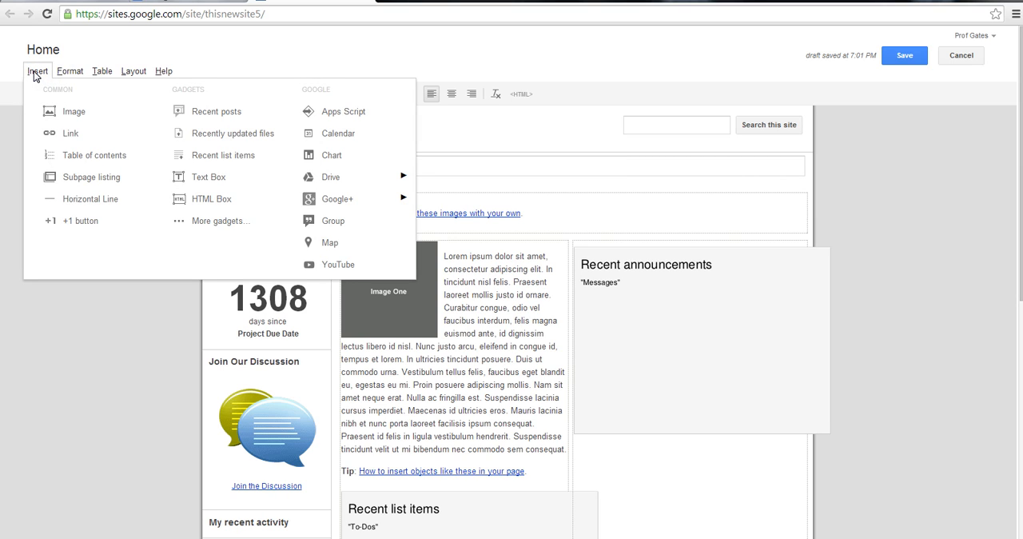
left_click(104, 139)
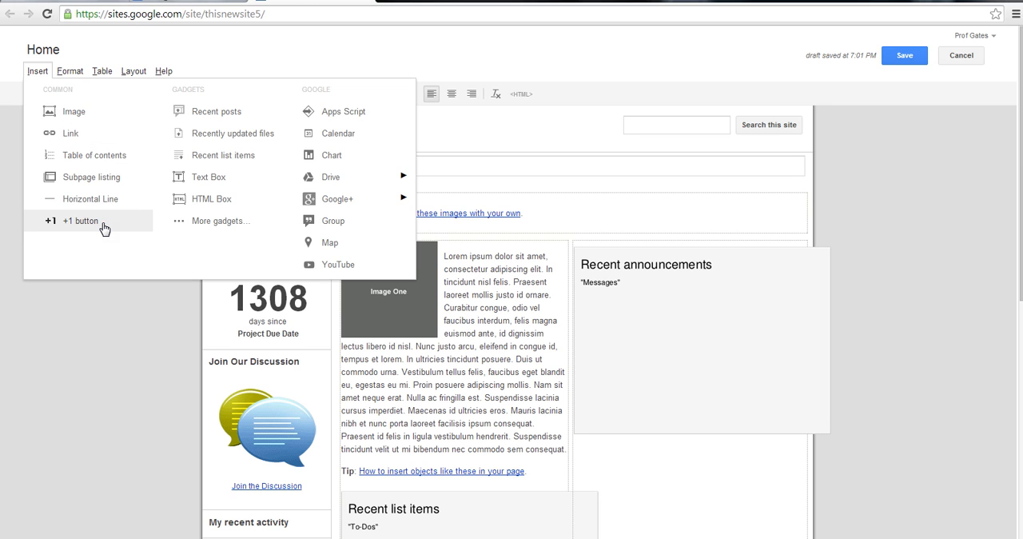
mouse_move(365, 204)
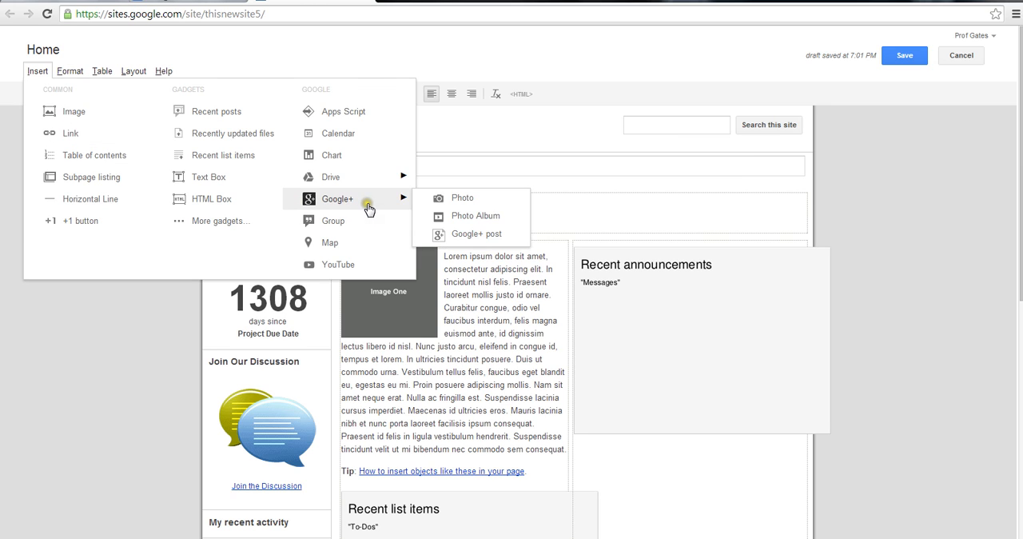
mouse_move(379, 179)
left_click(363, 248)
left_click(360, 267)
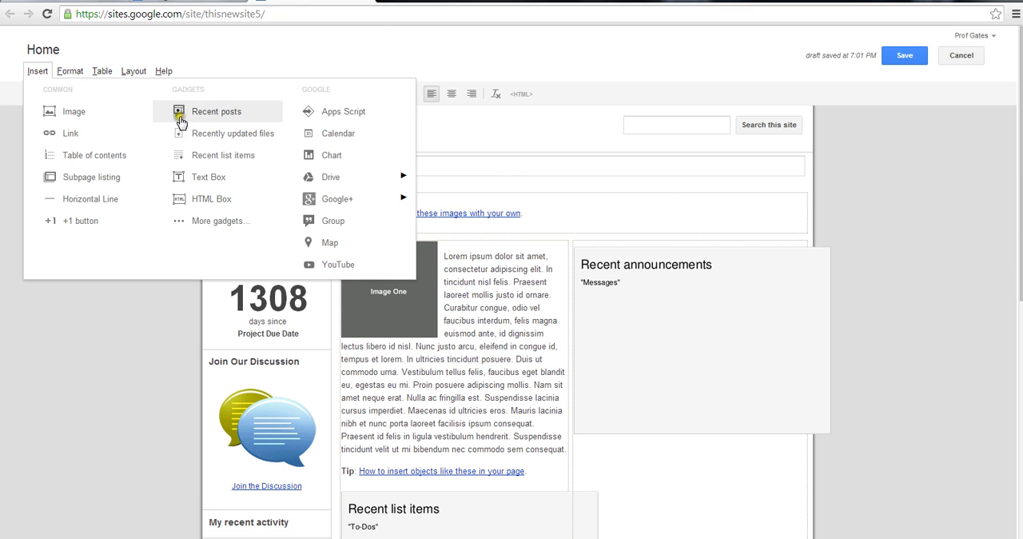
left_click(73, 114)
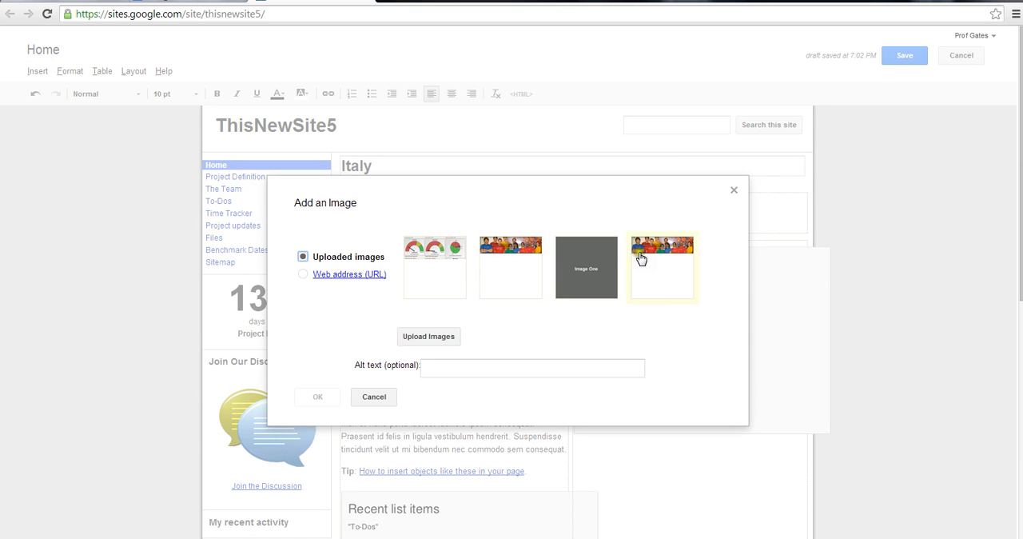
left_click(433, 339)
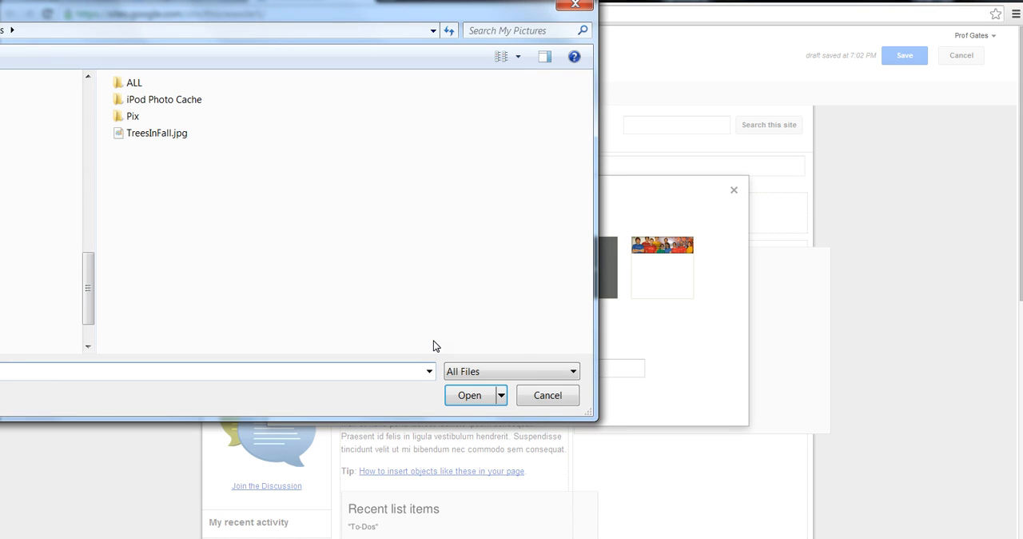
left_click(147, 132)
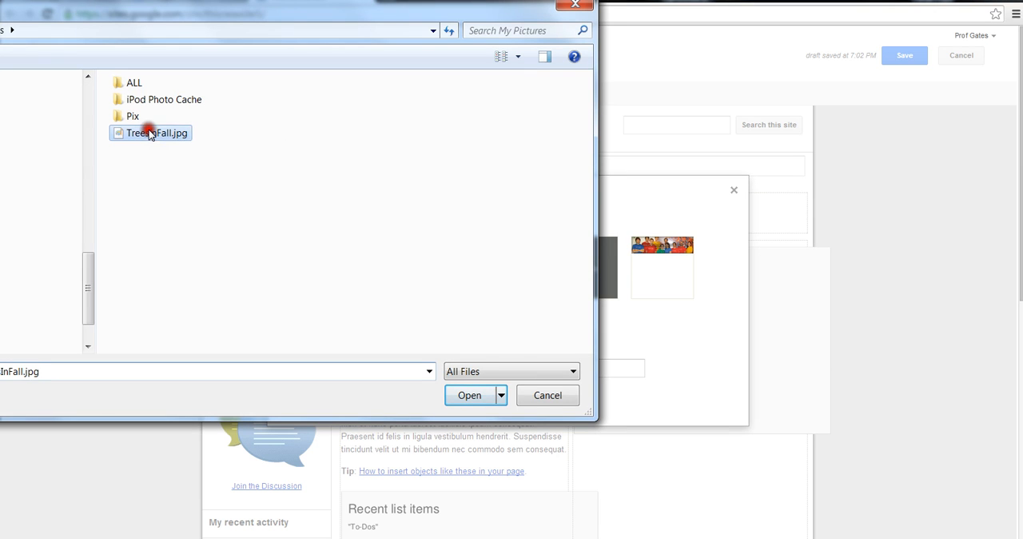
left_click(466, 397)
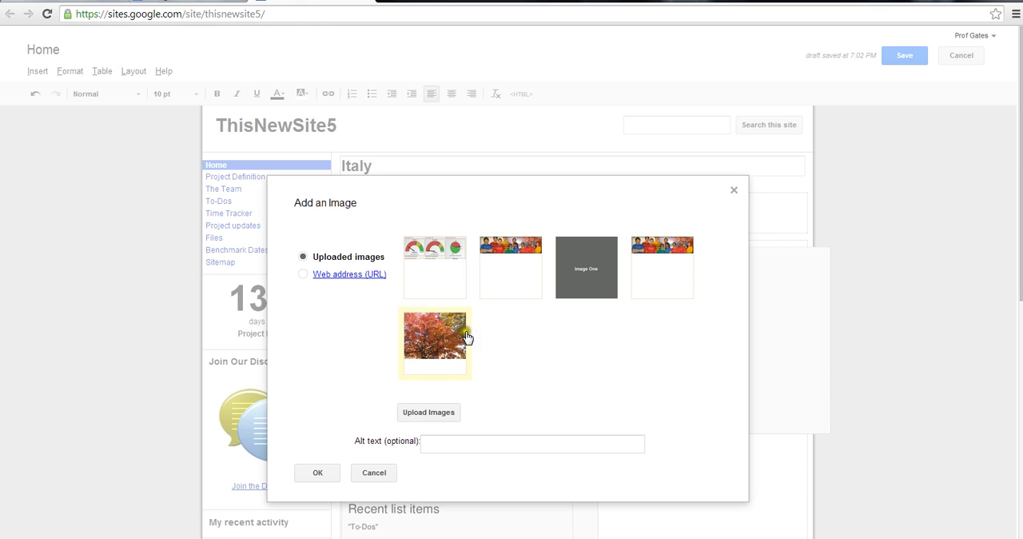
left_click(310, 473)
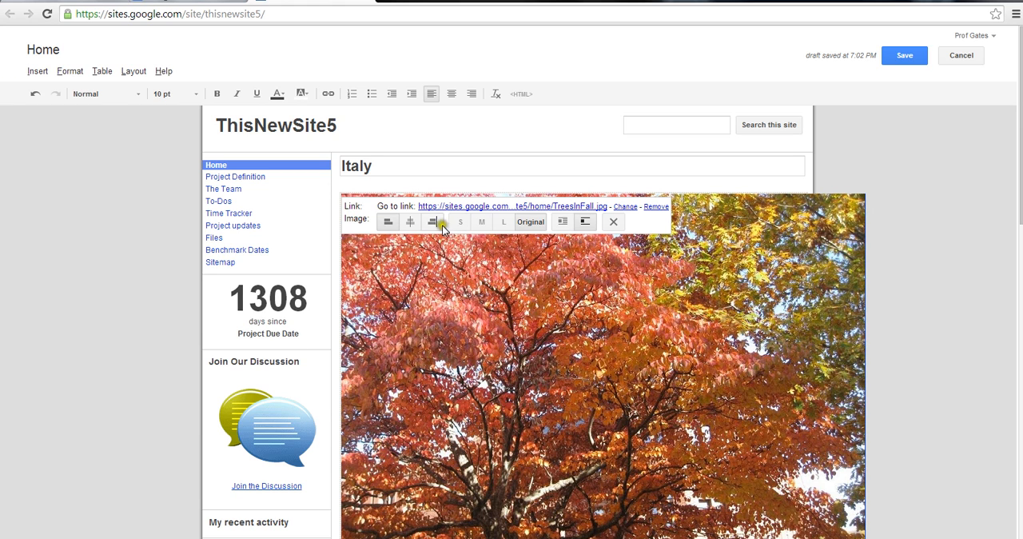
Make the tree picture medium-sized and right-aligned with text wrapping on, and save the page
left_click(463, 227)
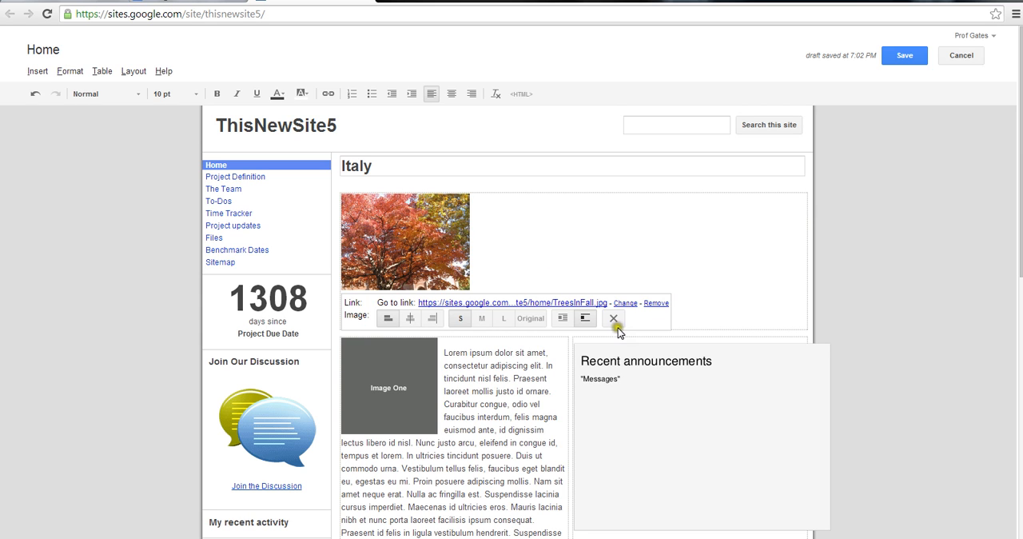
left_click(485, 318)
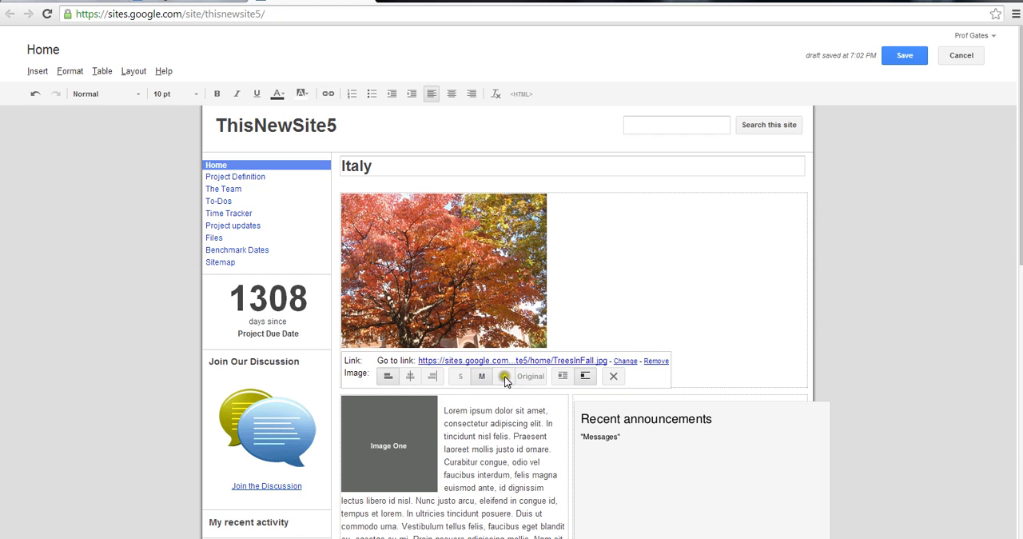
left_click(410, 376)
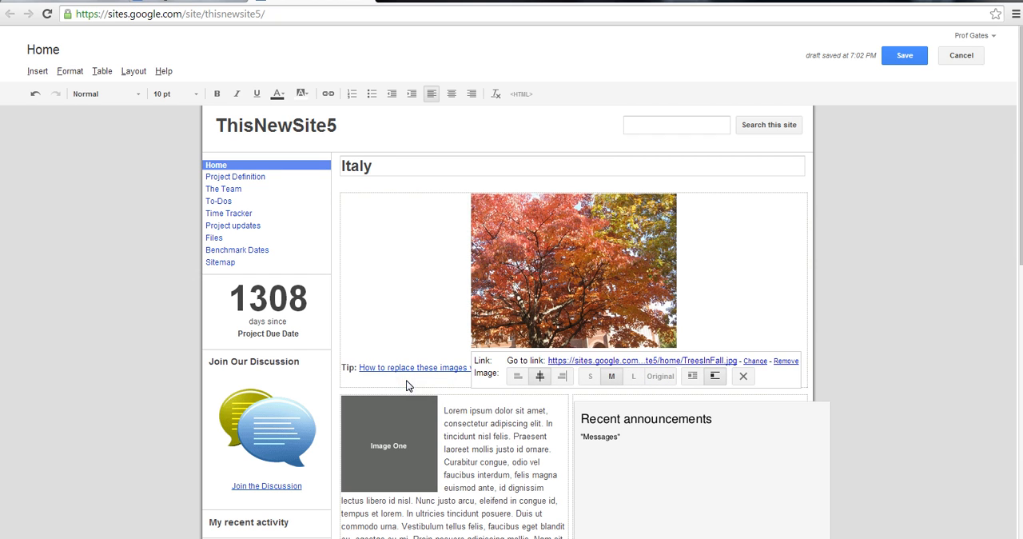
left_click(562, 379)
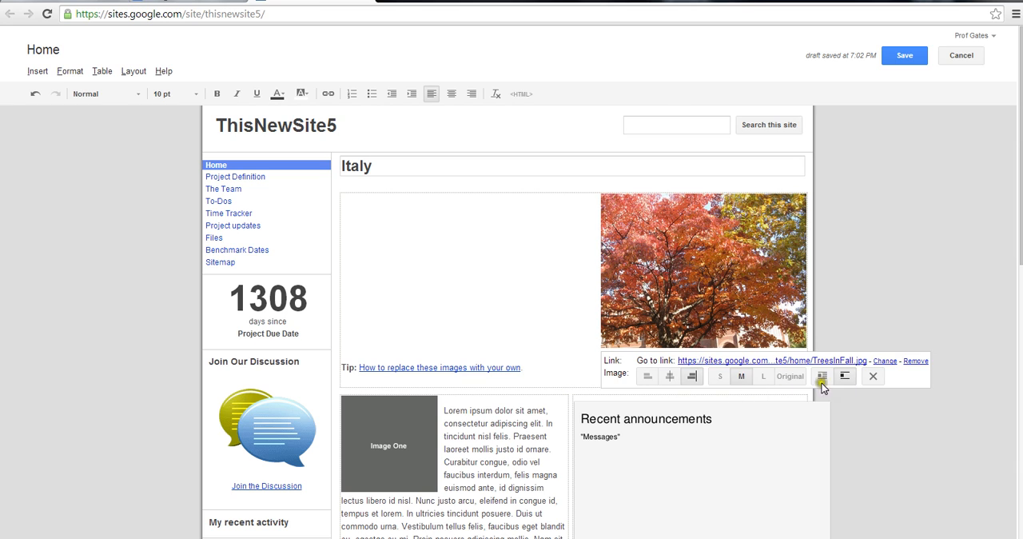
left_click(712, 377)
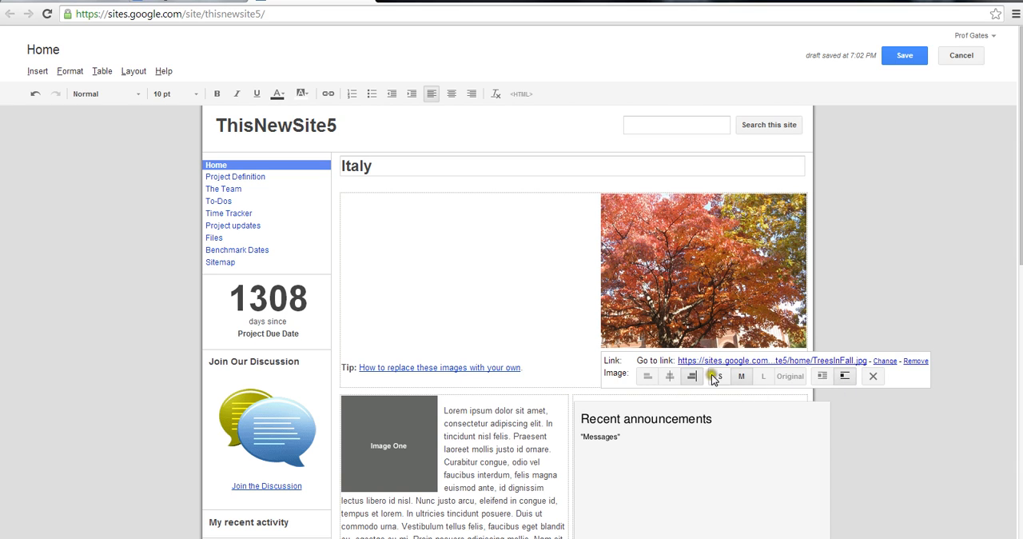
left_click(824, 377)
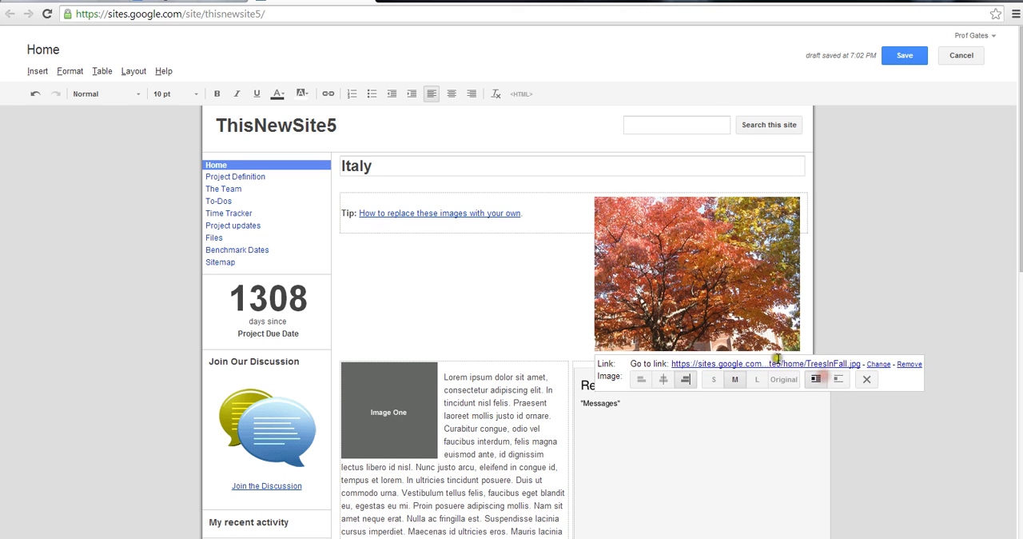
left_click(376, 250)
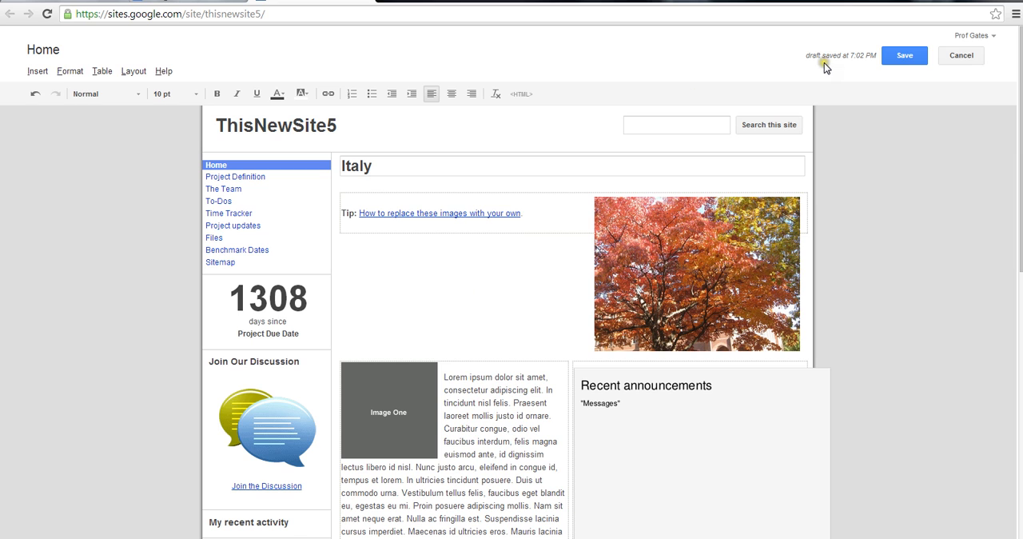
left_click(904, 55)
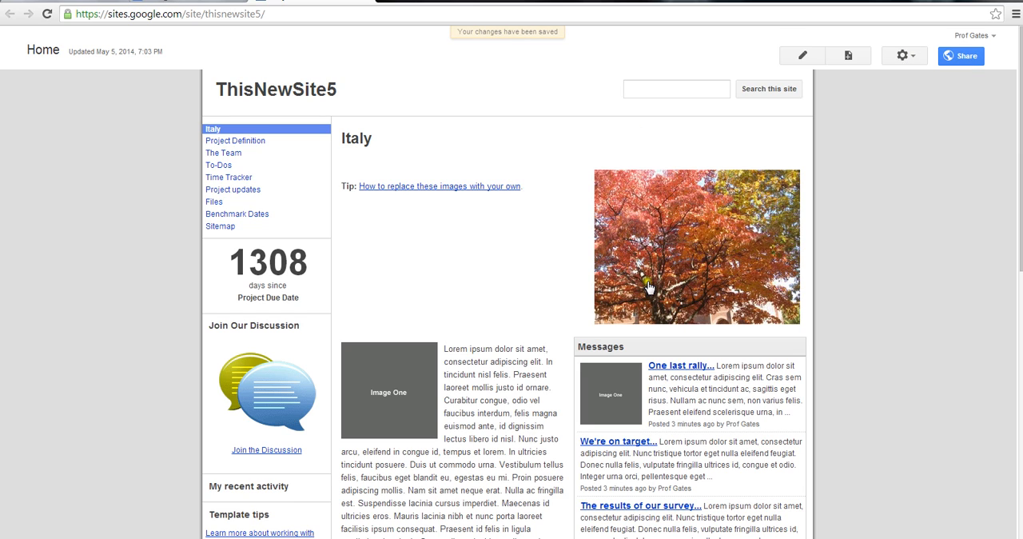
Put the home page back into edit mode and remove the Recent announcements gadget
left_click(804, 56)
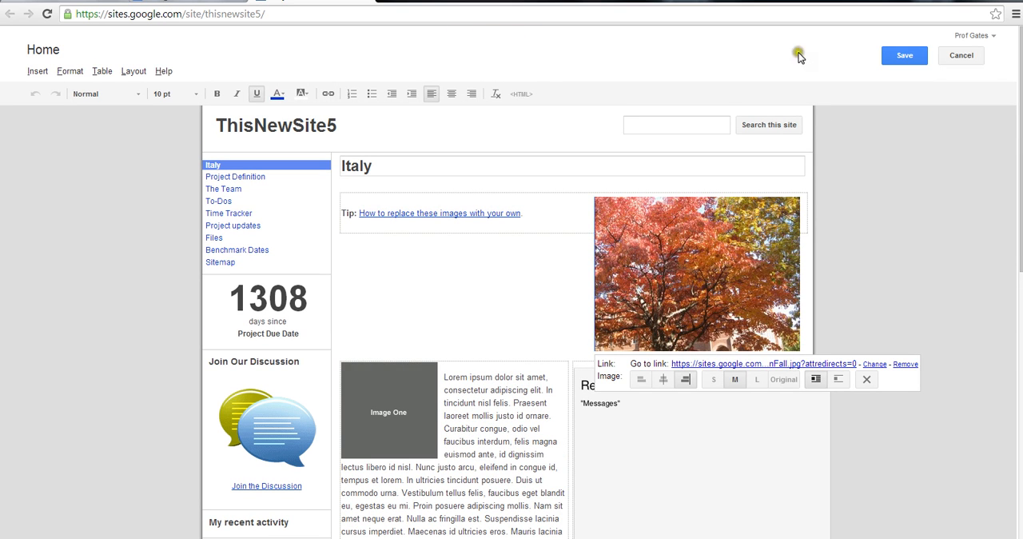
left_click(625, 420)
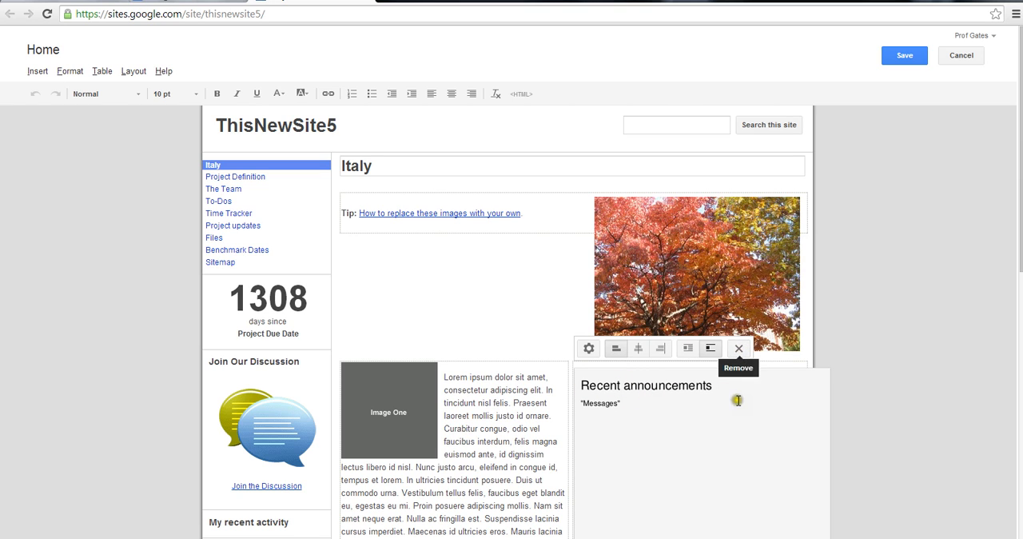
left_click_drag(1021, 232, 1020, 246)
scroll(695, 327, "down", 3)
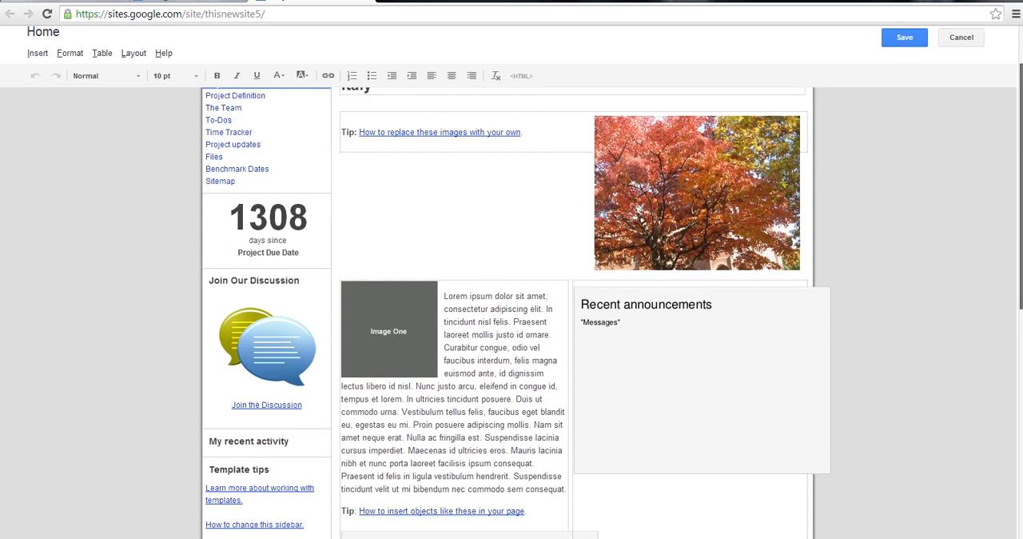
left_click(691, 308)
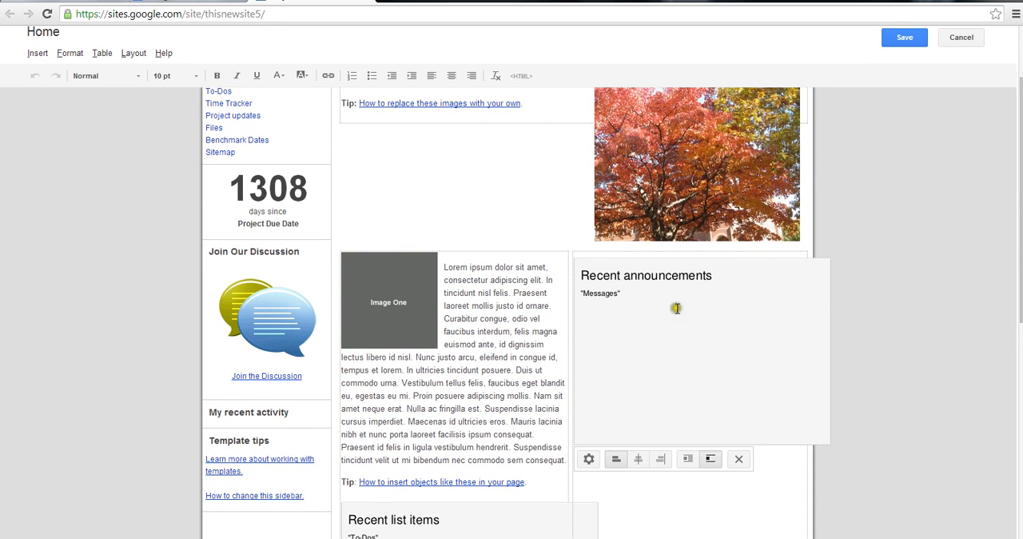
left_click(739, 460)
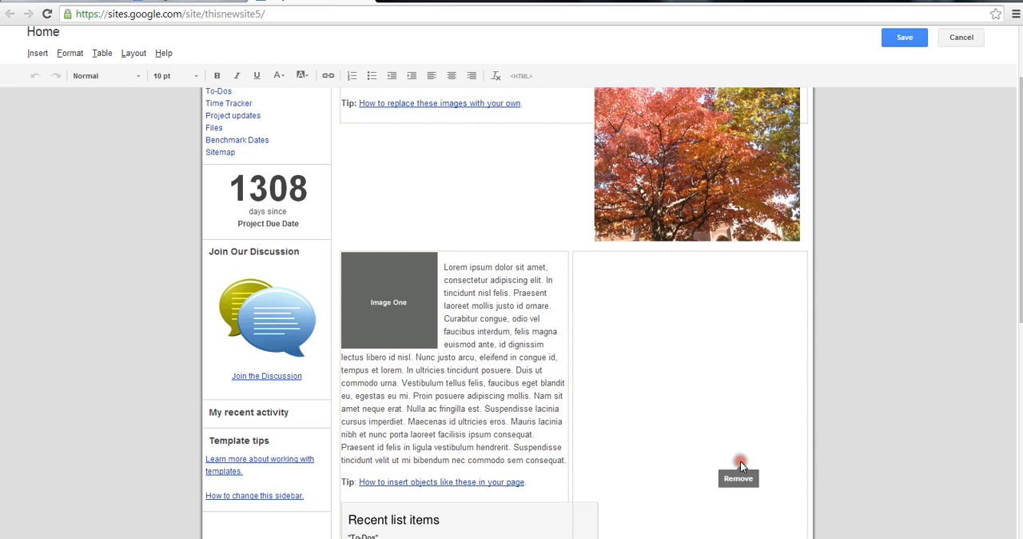
Start a Google Map in the emptied column beside the placeholder text and choose Florence, Italy as its location
left_click(593, 271)
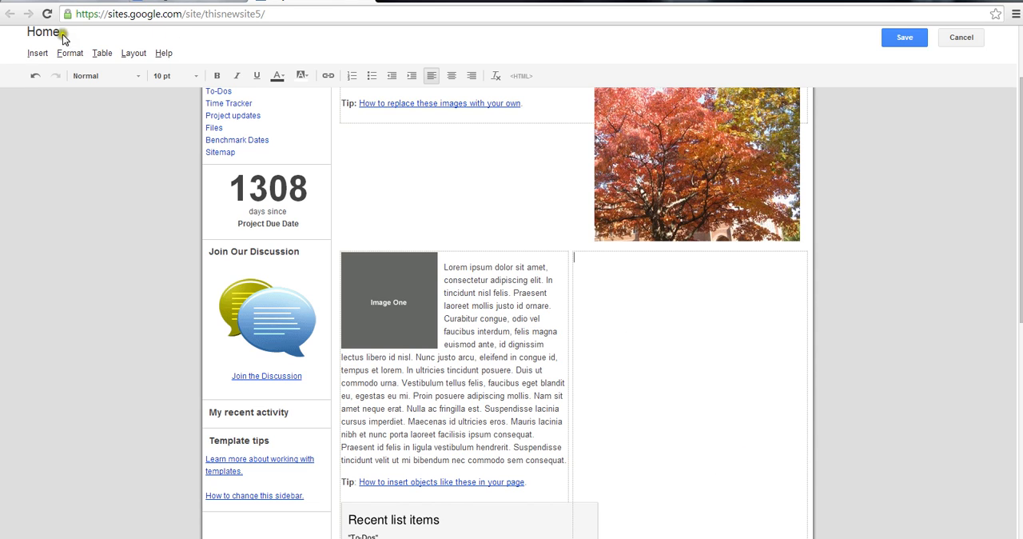
left_click(38, 52)
mouse_move(71, 53)
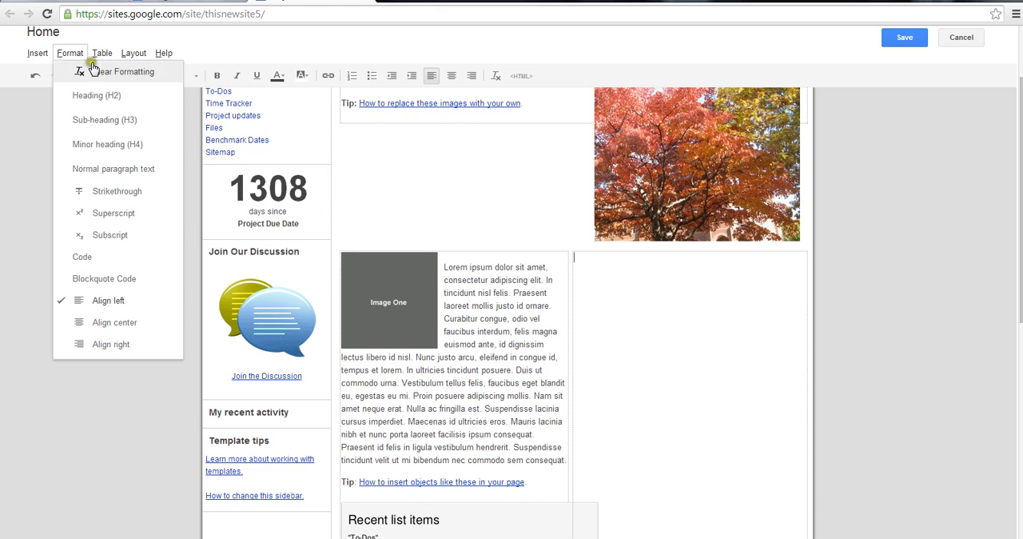
mouse_move(39, 51)
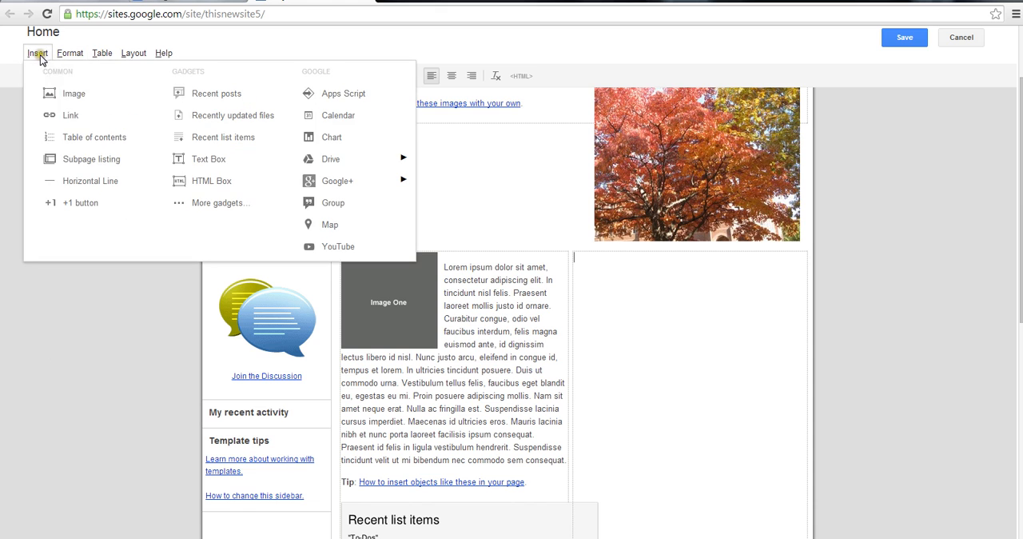
left_click(321, 225)
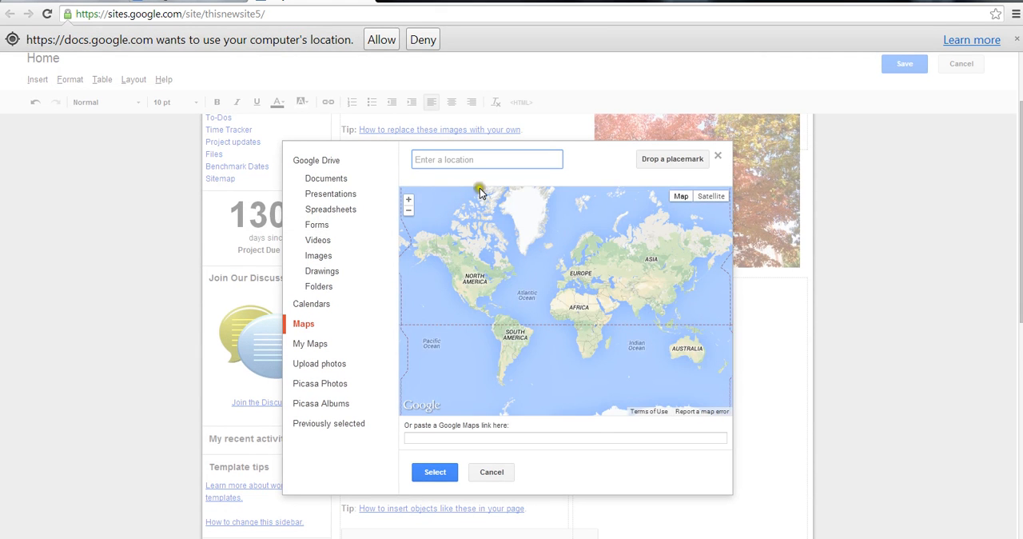
type("italy")
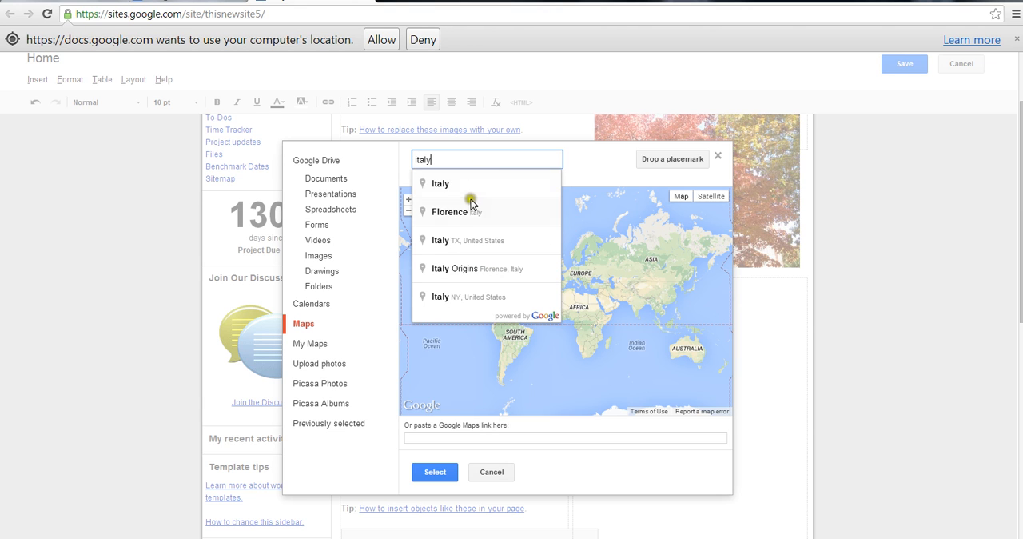
left_click(470, 210)
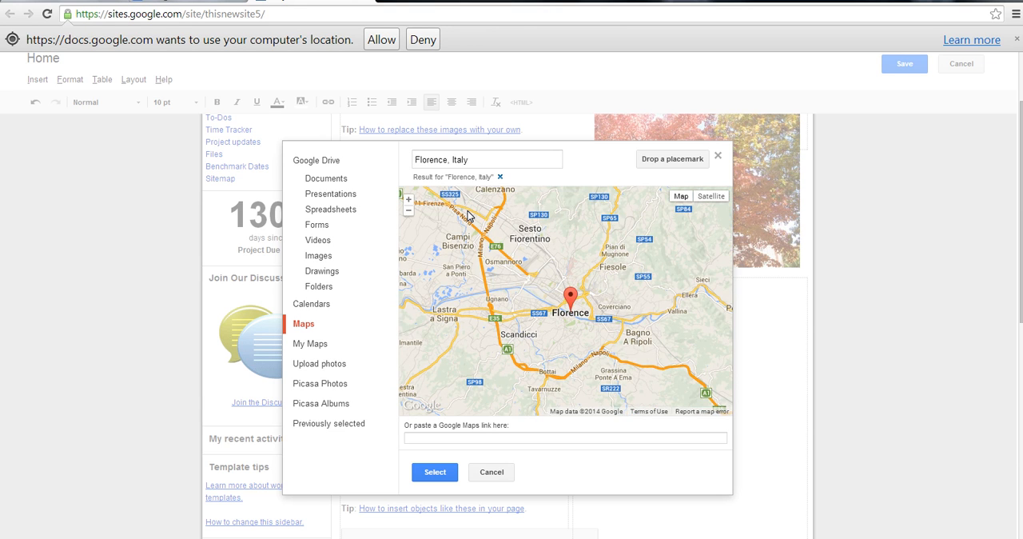
left_click(432, 473)
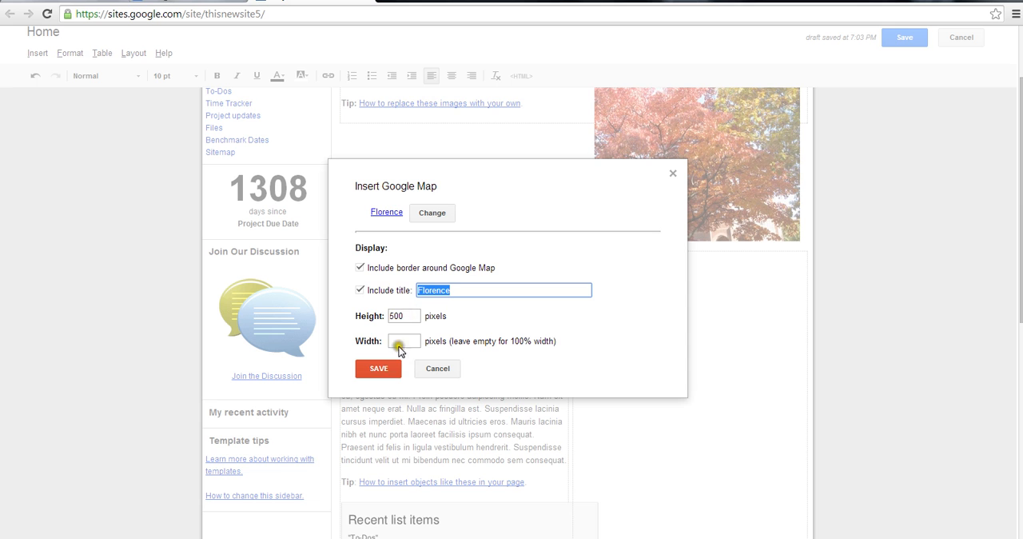
Insert the Florence map with its default border, title and size settings, and save the page
left_click(379, 371)
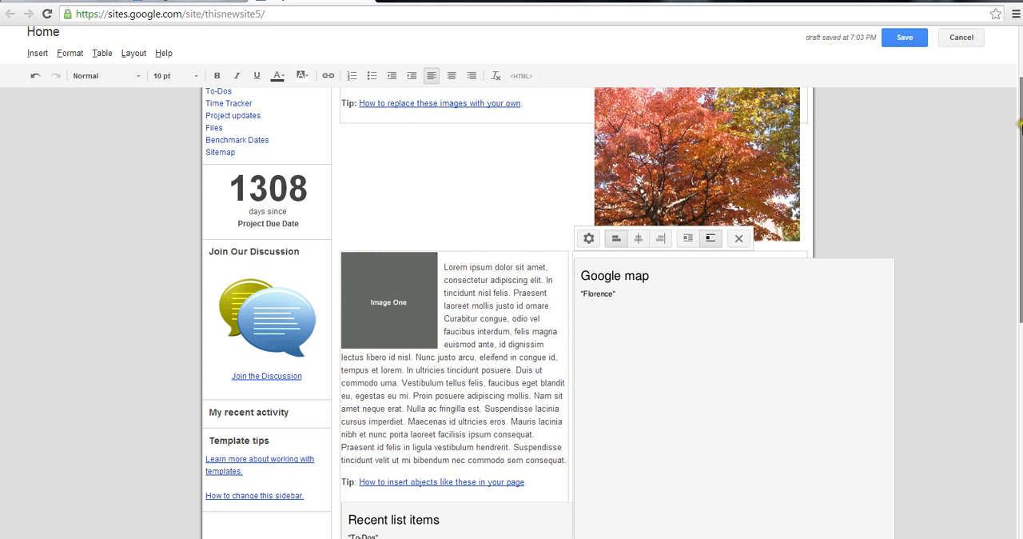
left_click_drag(1019, 126, 1019, 75)
left_click(903, 53)
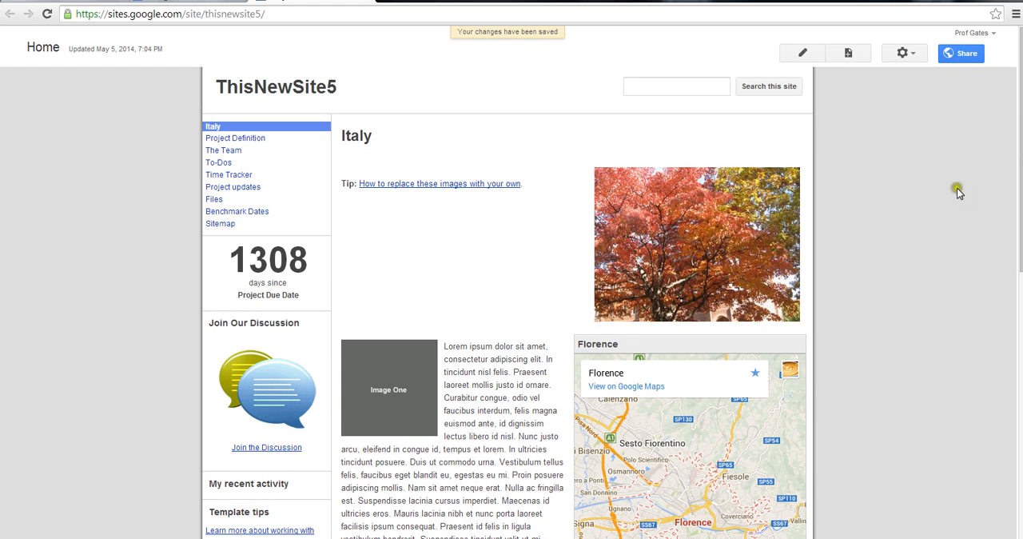
Put the Italy home page into edit mode and remove the Image One placeholder beside the text
left_click_drag(1019, 147, 1018, 170)
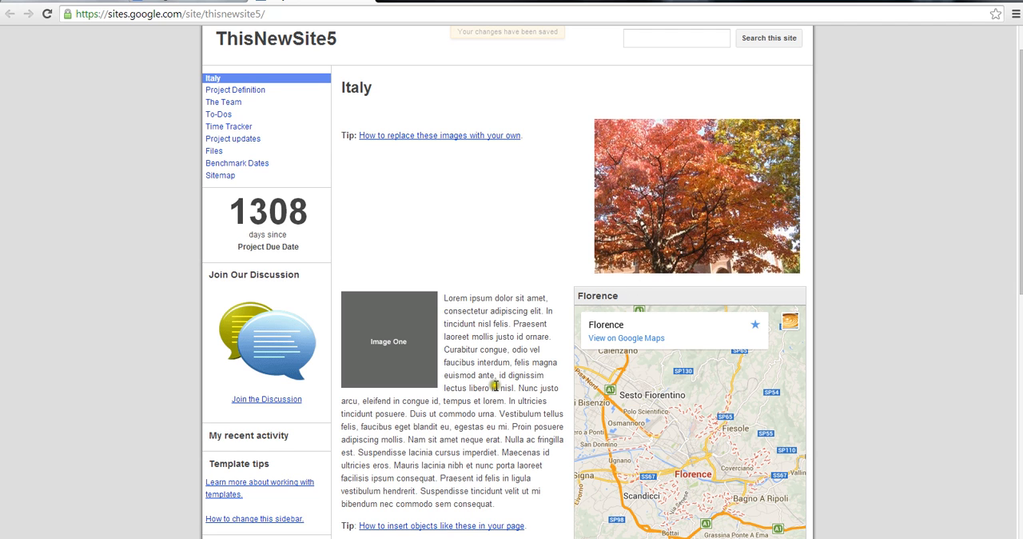
left_click(1019, 164)
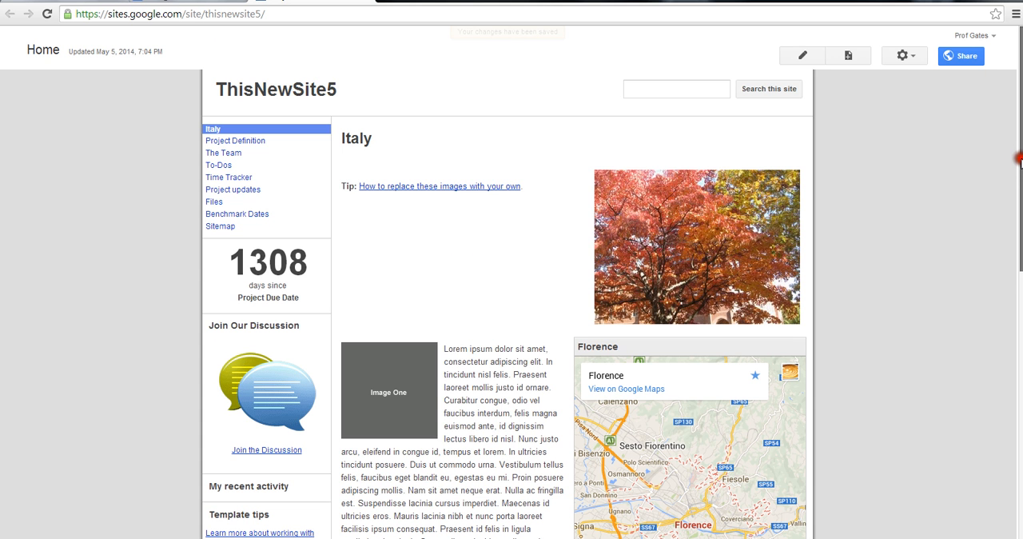
left_click(805, 57)
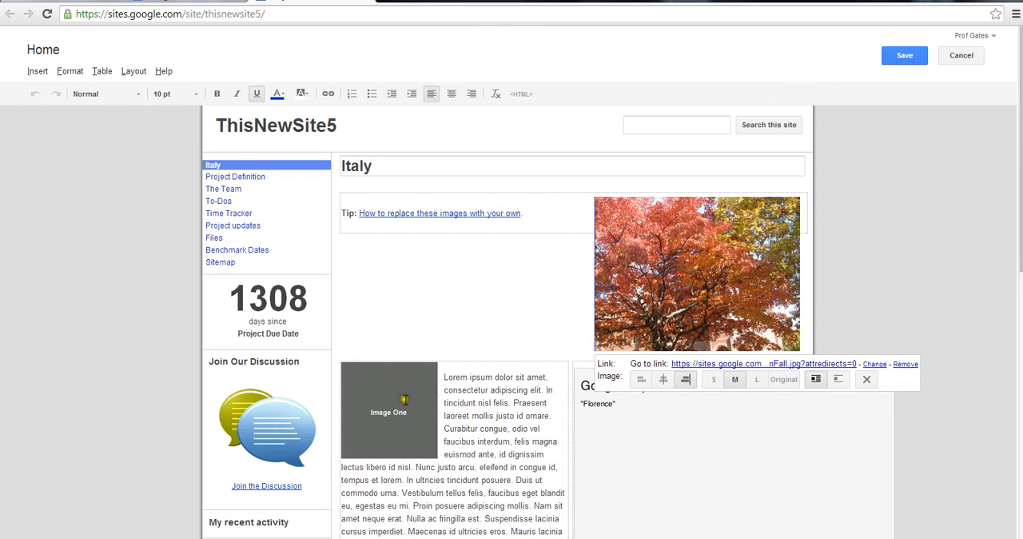
left_click(419, 377)
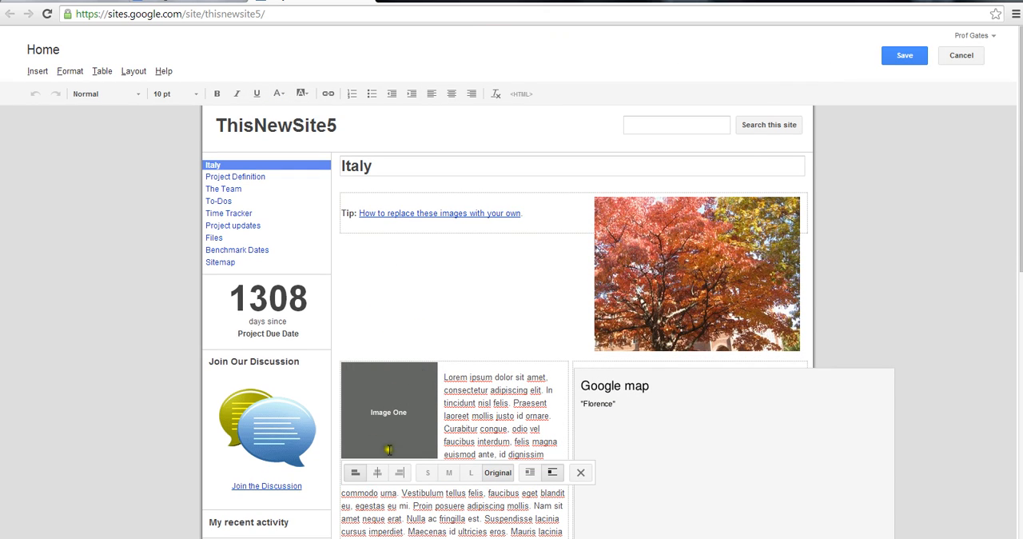
left_click(581, 473)
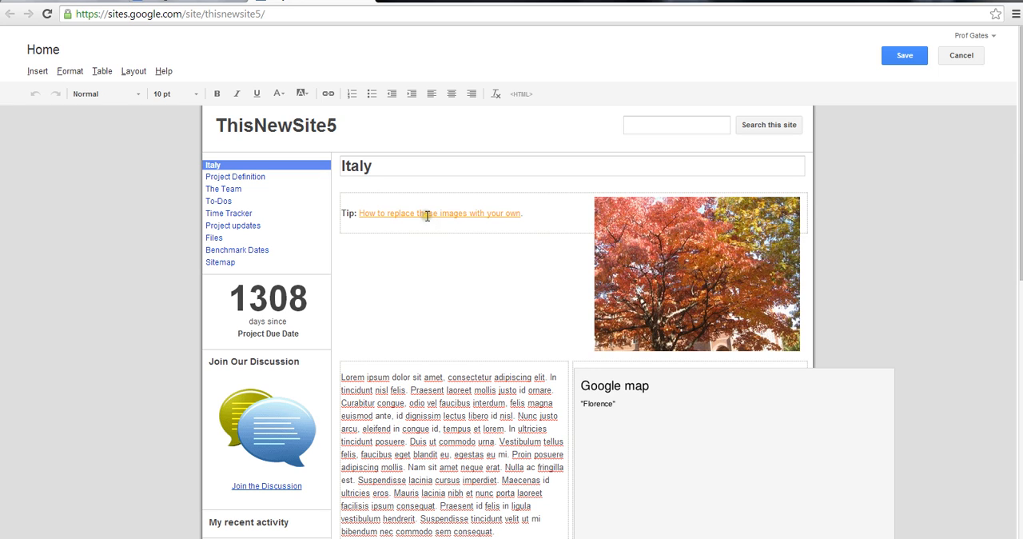
Turn off text wrapping for the tree picture
left_click(411, 274)
left_click(544, 343)
left_click(579, 357)
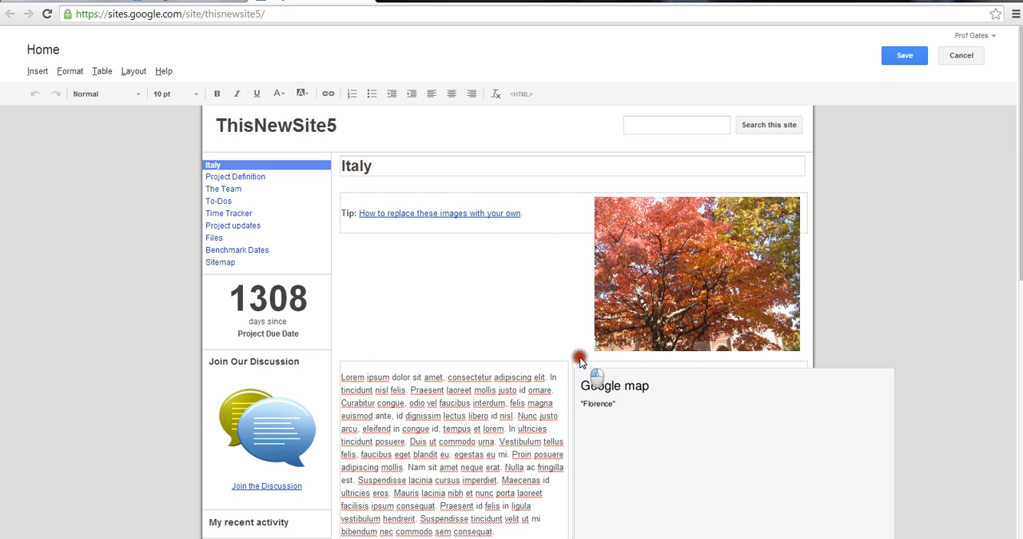
left_click(701, 336)
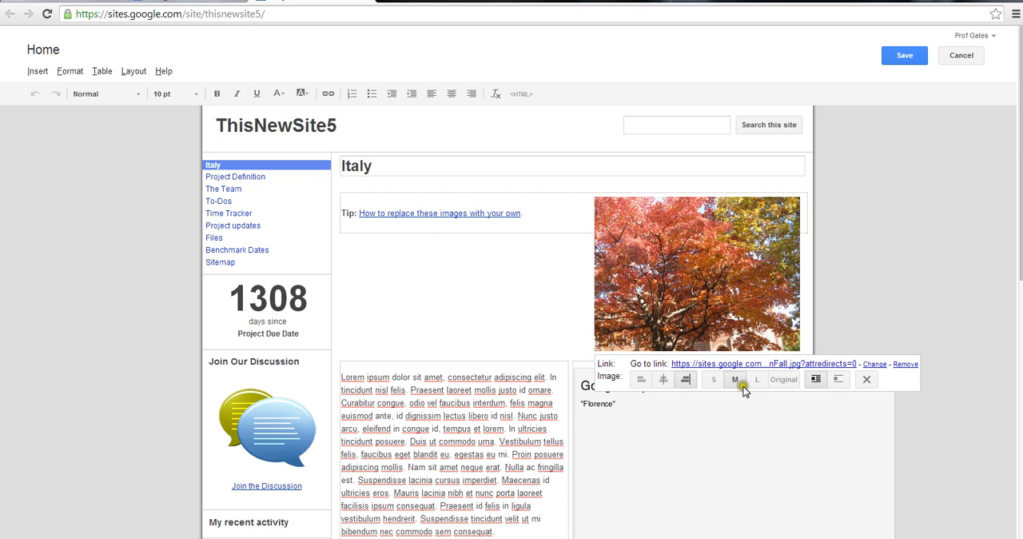
left_click(836, 381)
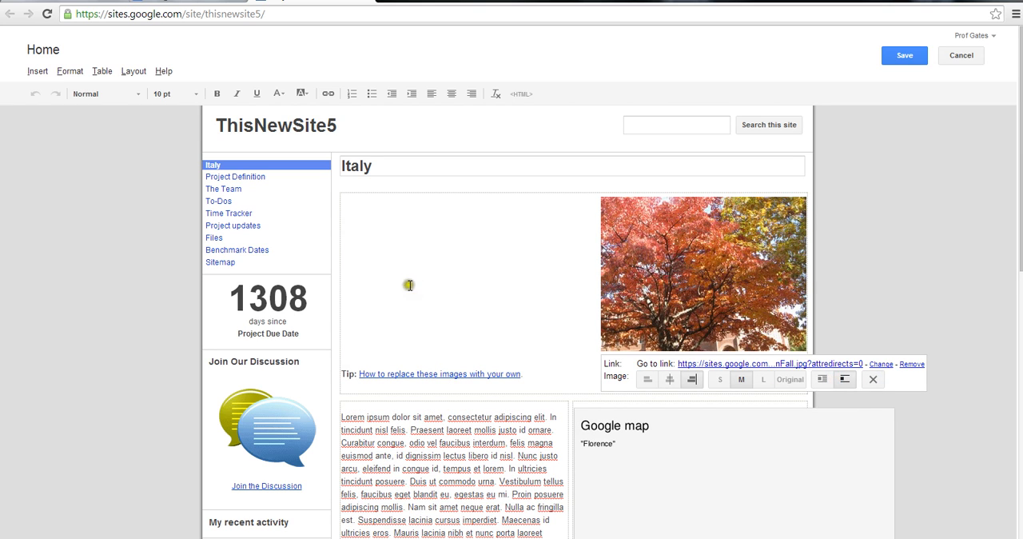
left_click(369, 222)
left_click(348, 201)
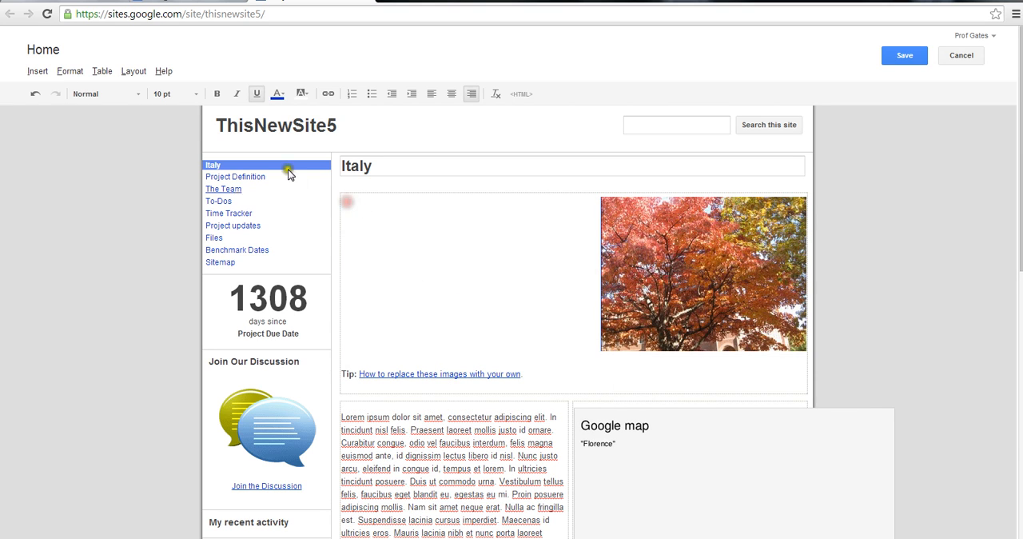
left_click(37, 72)
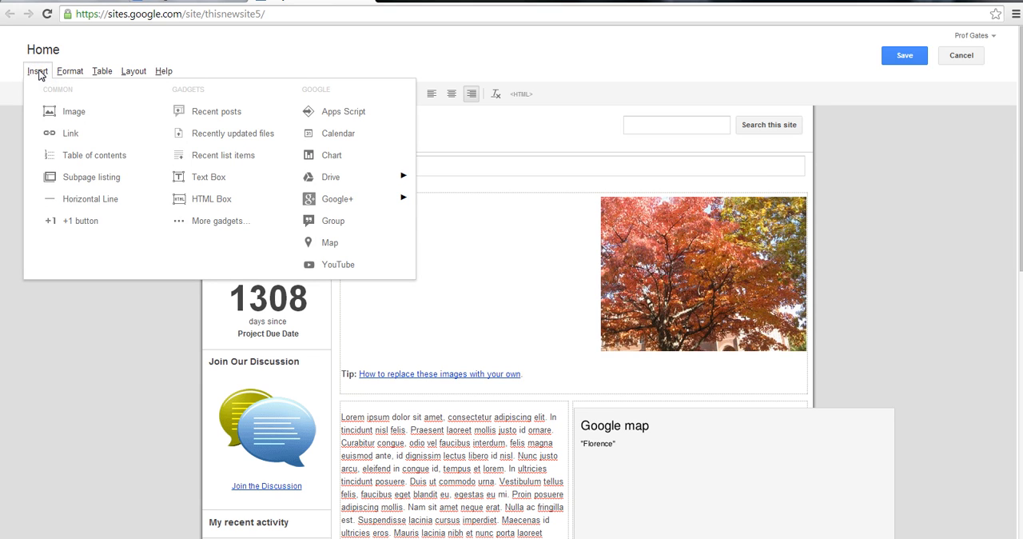
left_click(357, 266)
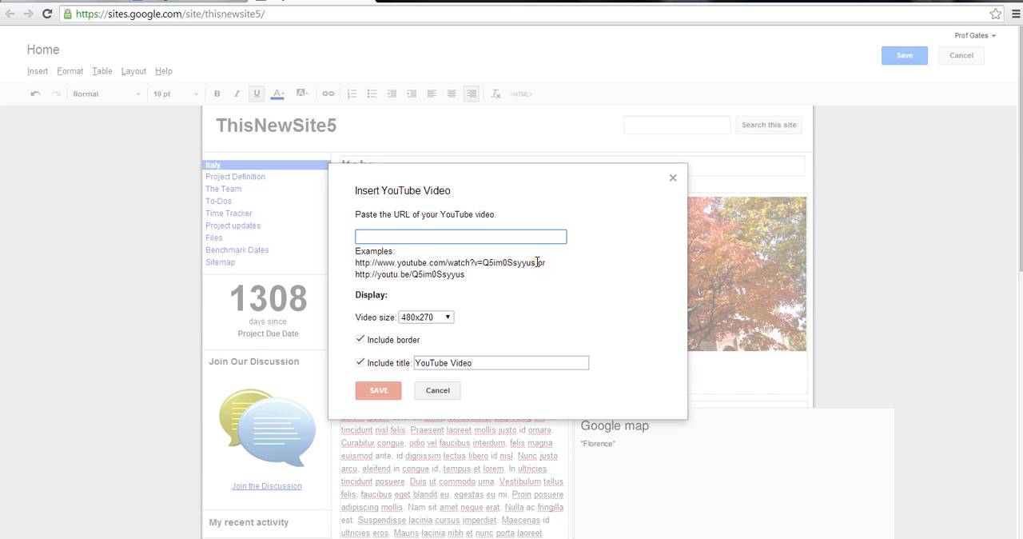
left_click_drag(534, 263, 426, 262)
left_click(425, 263)
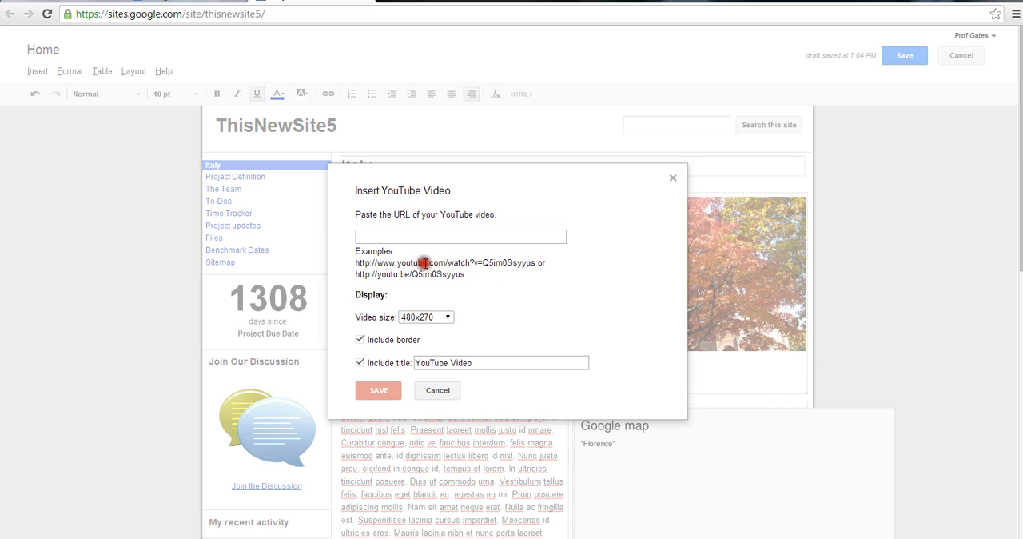
left_click_drag(541, 263, 353, 264)
key("ctrl+c")
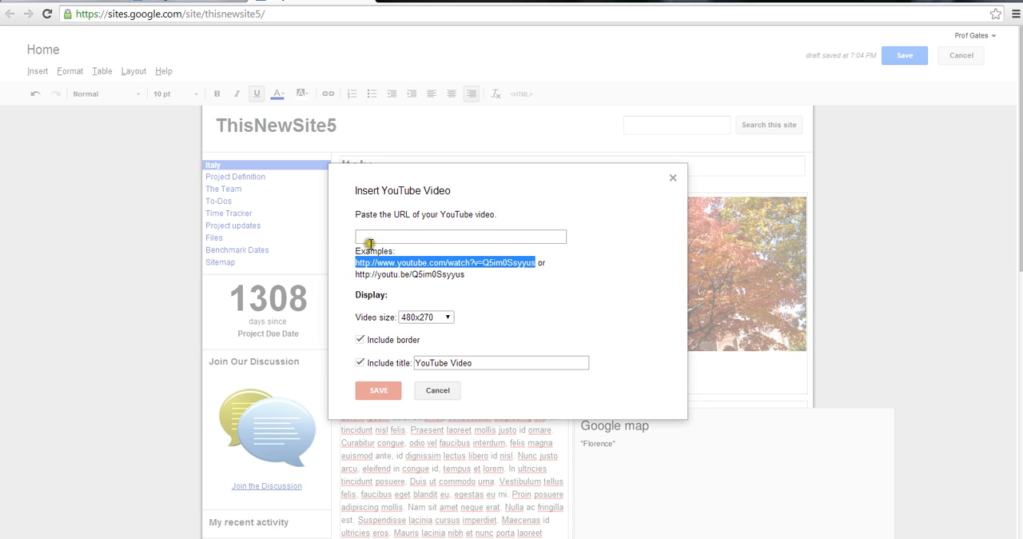
left_click(372, 237)
key("ctrl+v")
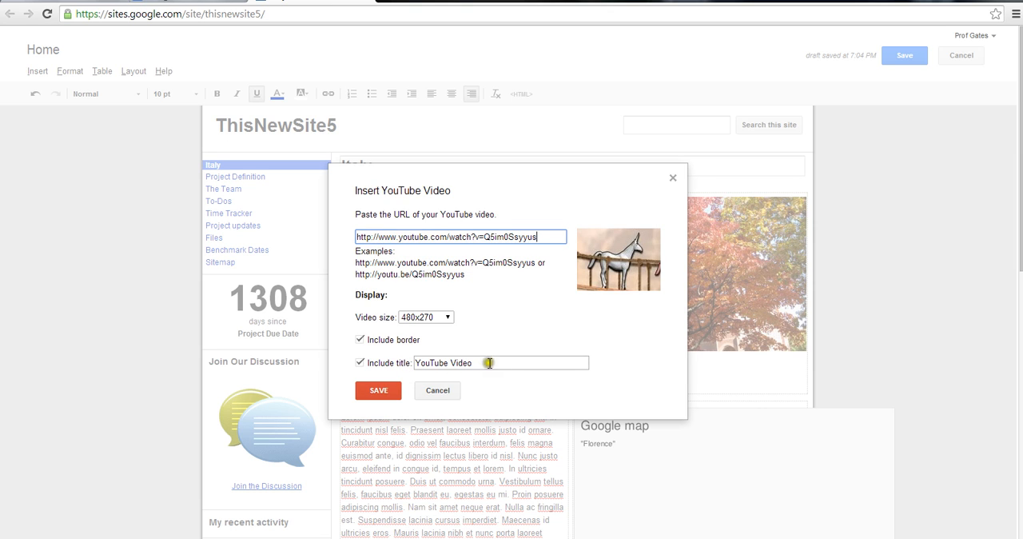
Title the video "Your YouTube" and insert it with the default size and border
left_click_drag(504, 363, 417, 363)
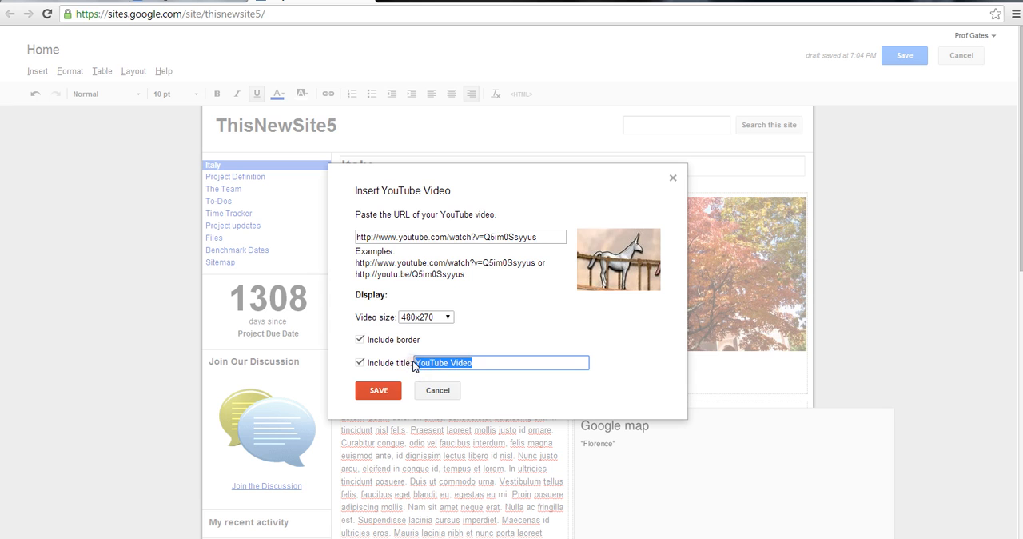
type("Your")
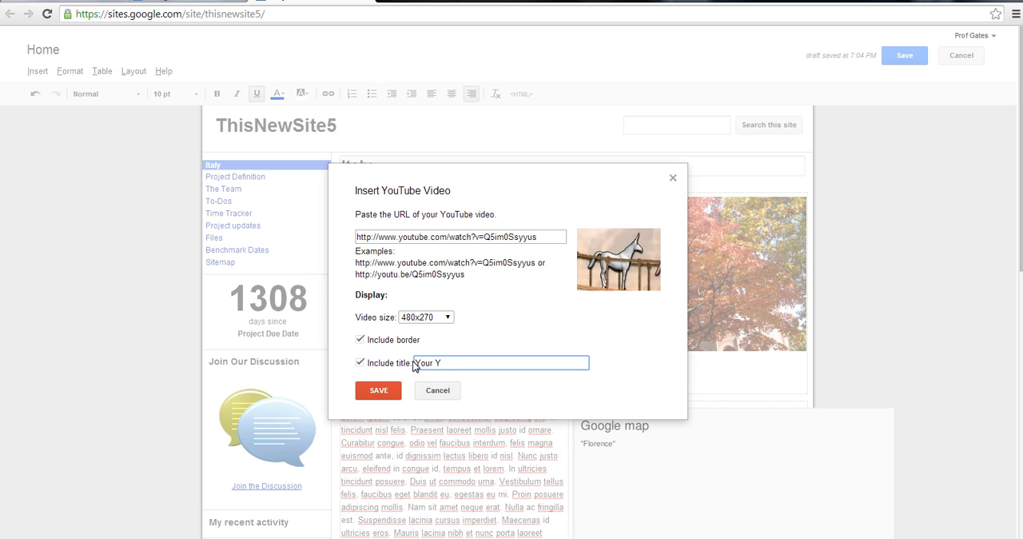
left_click(377, 392)
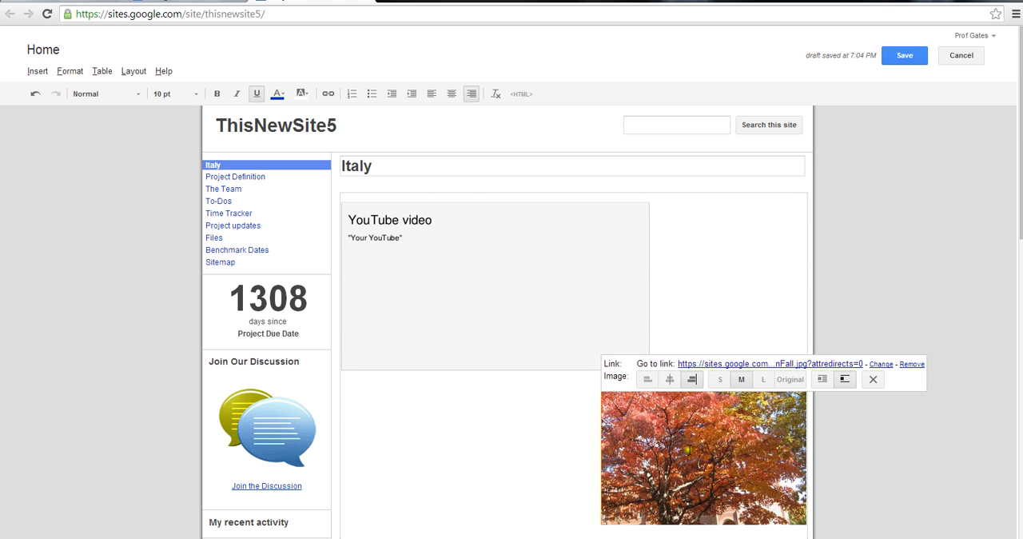
Turn text wrapping back on for the tree picture and save the page
left_click(823, 379)
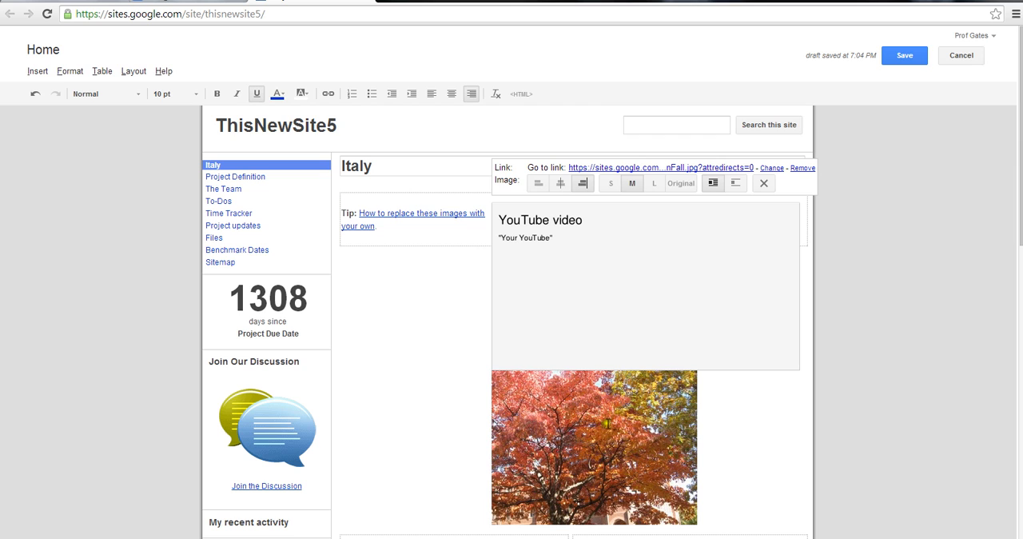
left_click(906, 56)
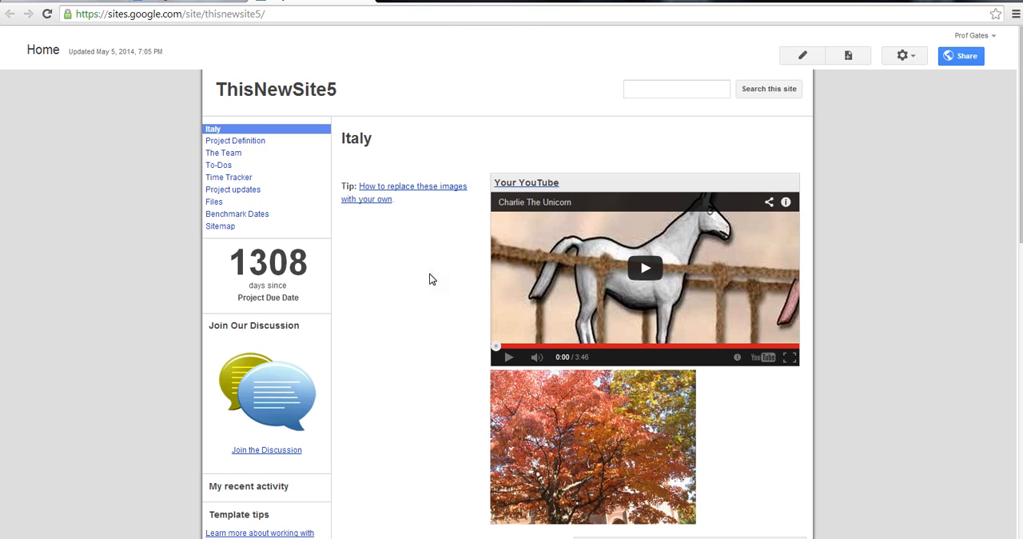
left_click(349, 91)
left_click(271, 451)
left_click(229, 141)
left_click(240, 142)
left_click(244, 164)
left_click(229, 207)
Start editing the site layout and open the configuration of the sidebar navigation
left_click(916, 61)
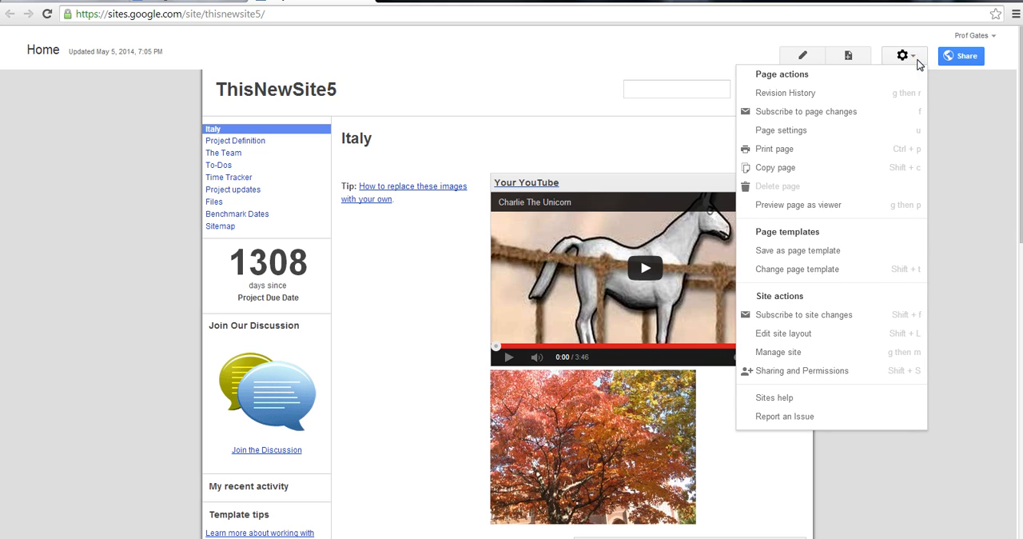
left_click(837, 337)
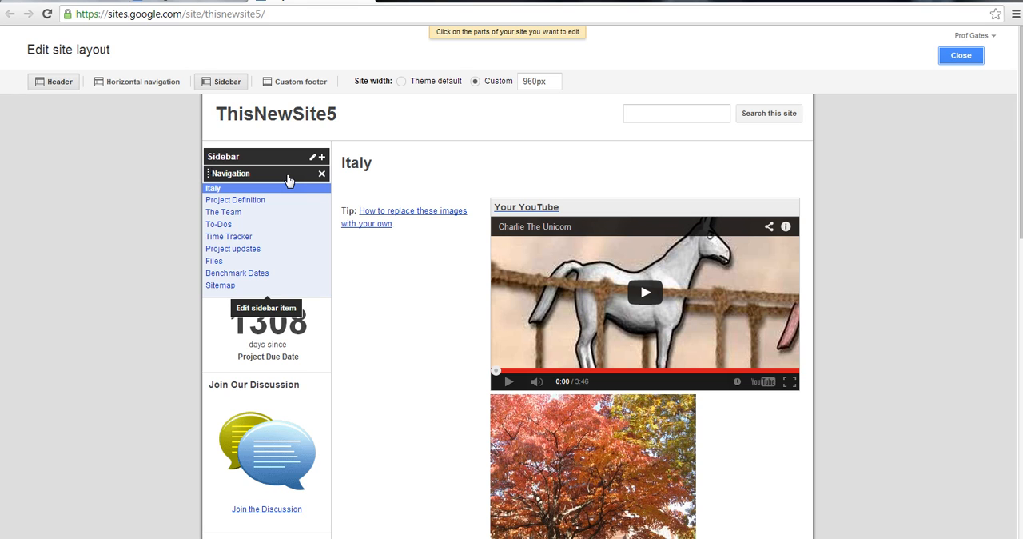
left_click(289, 179)
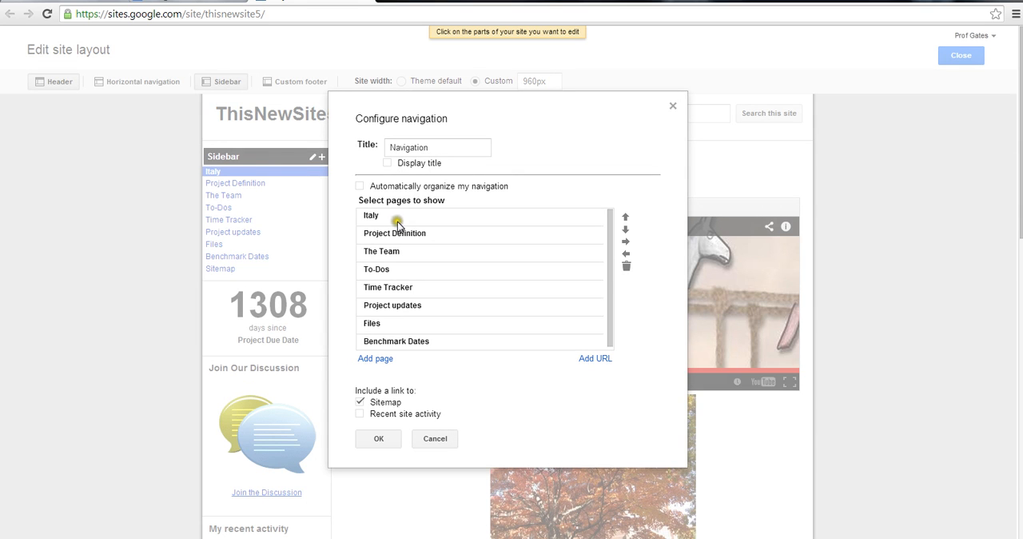
Remove Benchmark Dates, Project updates, Time Tracker and To-Dos from the pages shown in the navigation
left_click(403, 344)
left_click(626, 266)
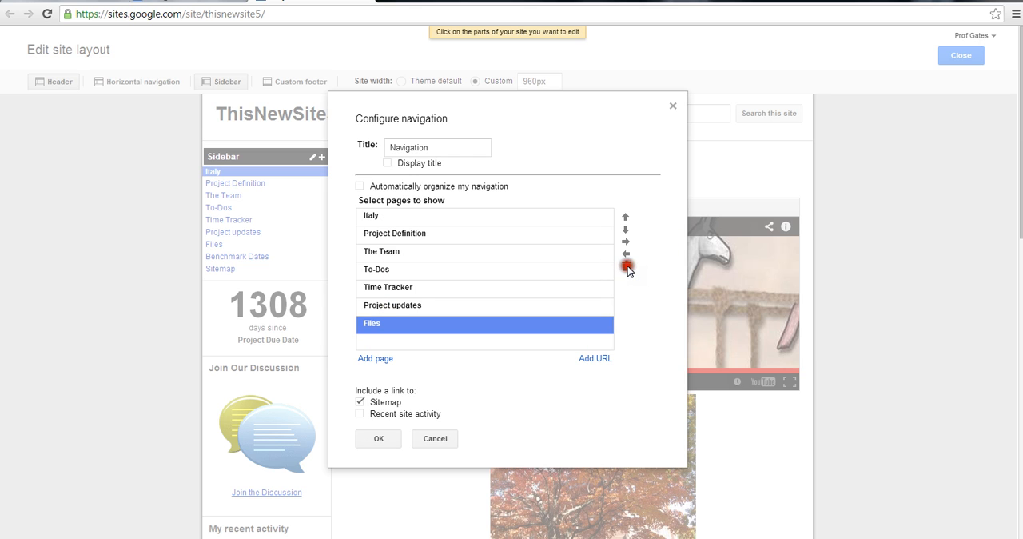
left_click(425, 307)
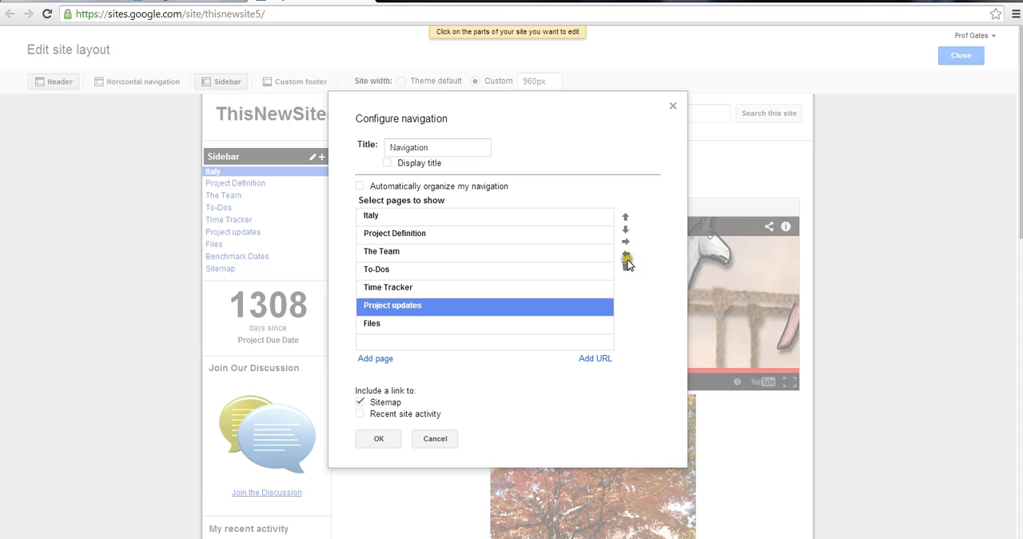
left_click(626, 266)
left_click(447, 293)
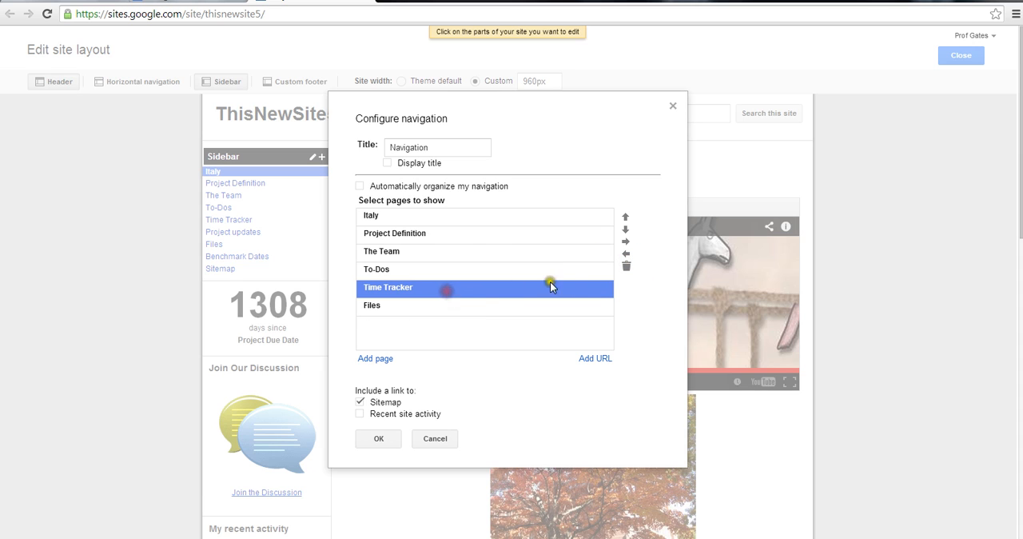
left_click(625, 266)
left_click(402, 271)
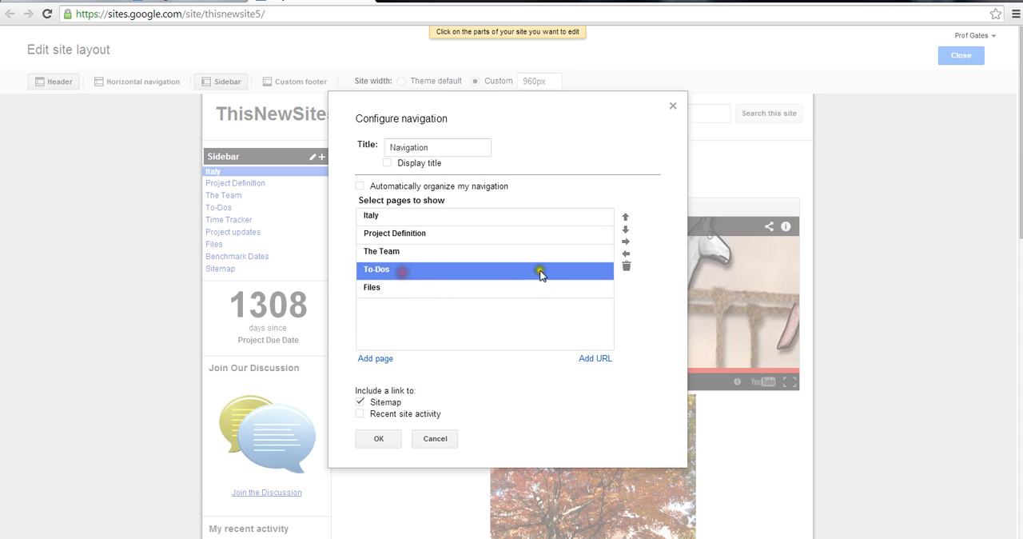
left_click(625, 266)
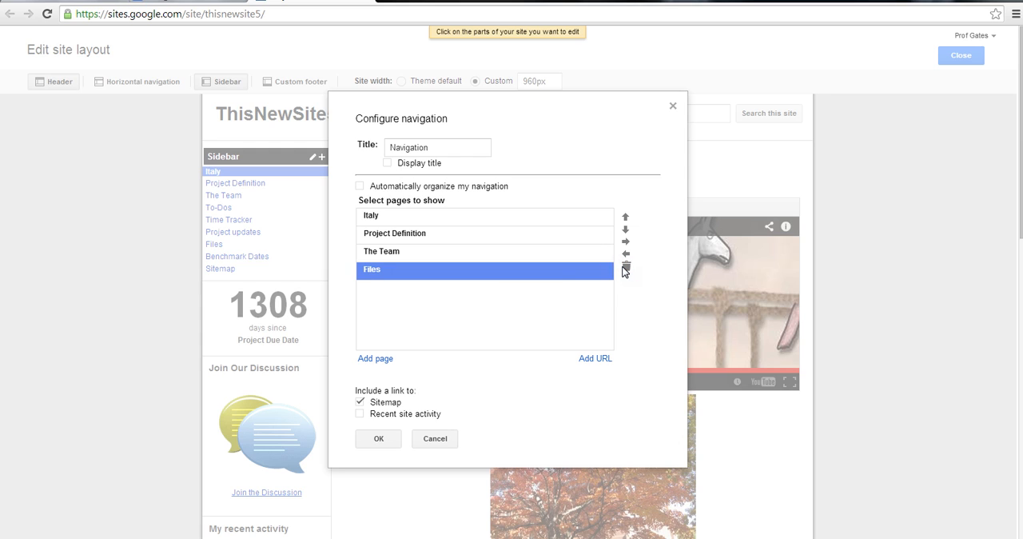
left_click(374, 359)
left_click(375, 360)
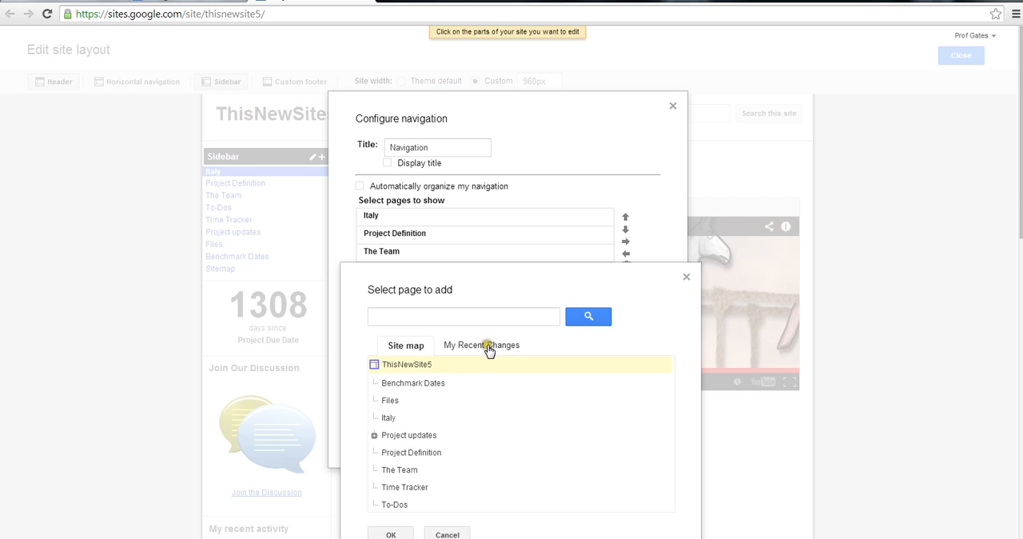
left_click(449, 532)
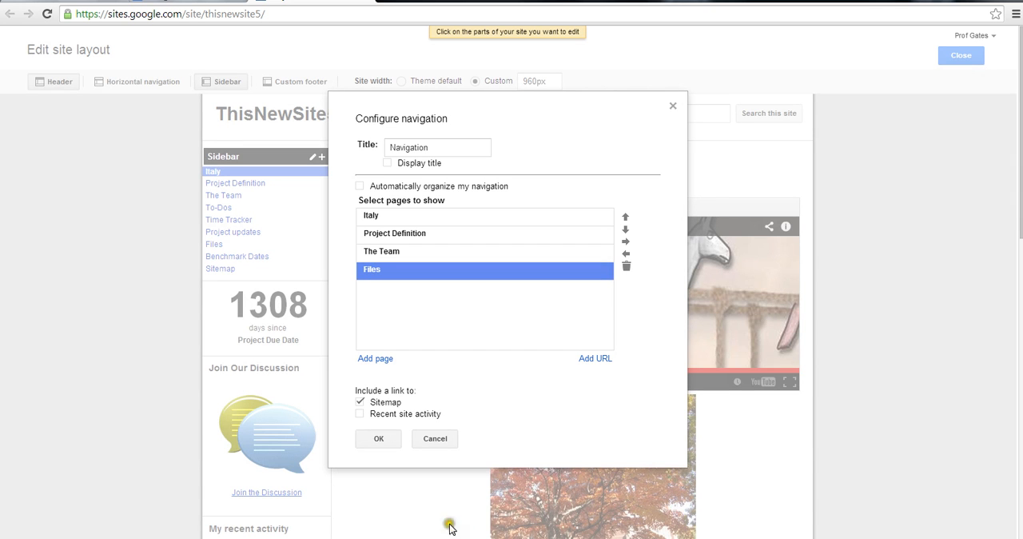
Apply the shortened sidebar navigation and leave the site layout editor
left_click(379, 440)
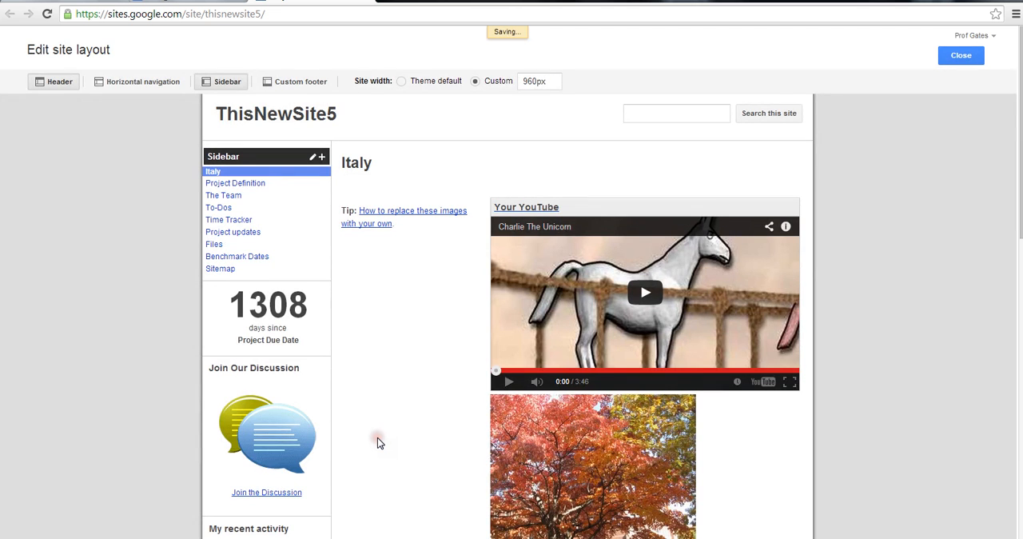
mouse_move(223, 191)
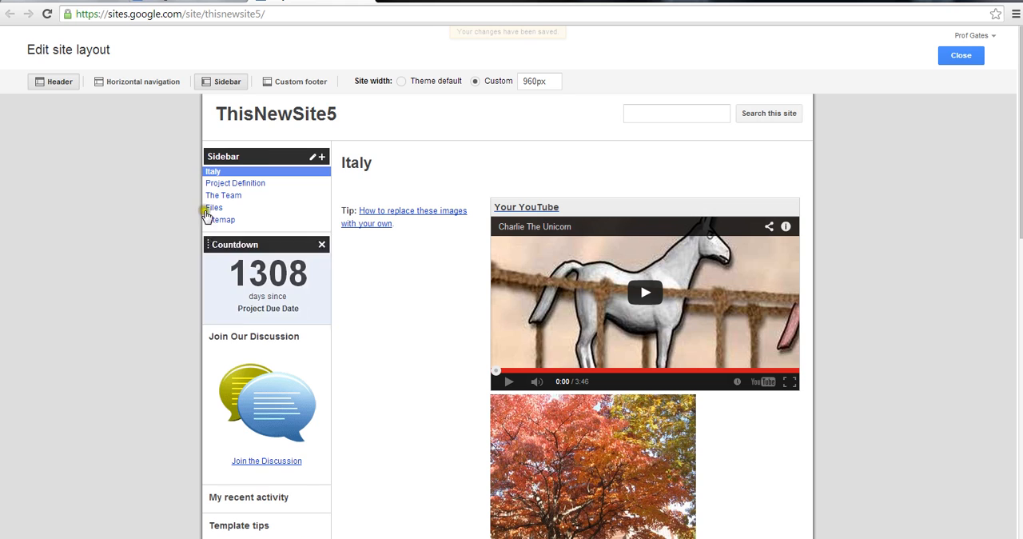
mouse_move(213, 218)
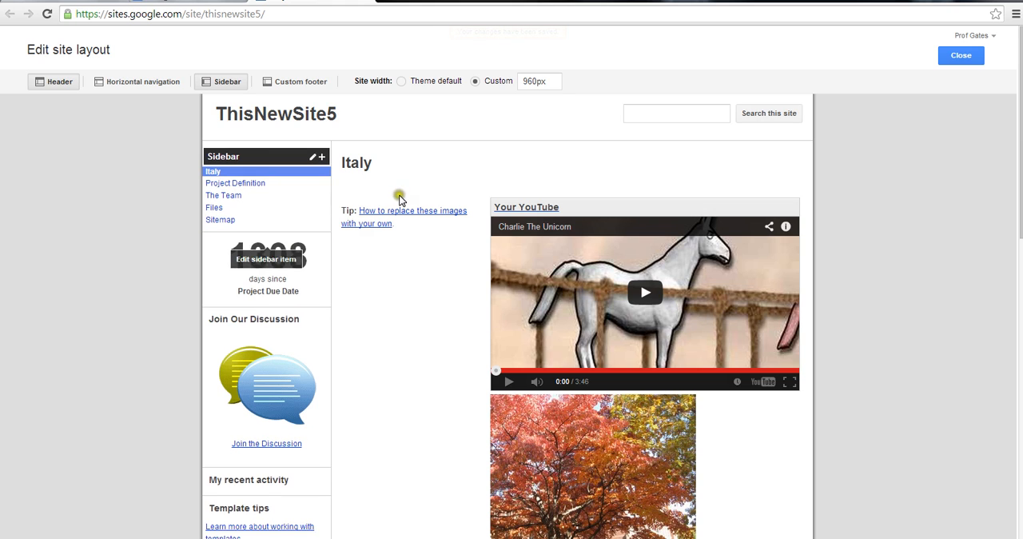
left_click(958, 57)
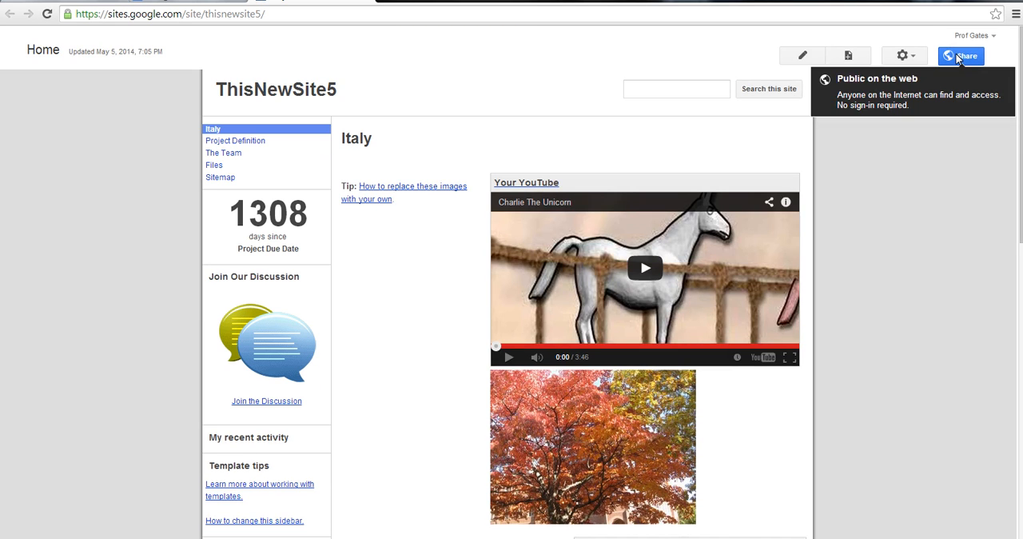
Create a new top-level page named "This is My New Page" using the Web Page template
left_click(850, 57)
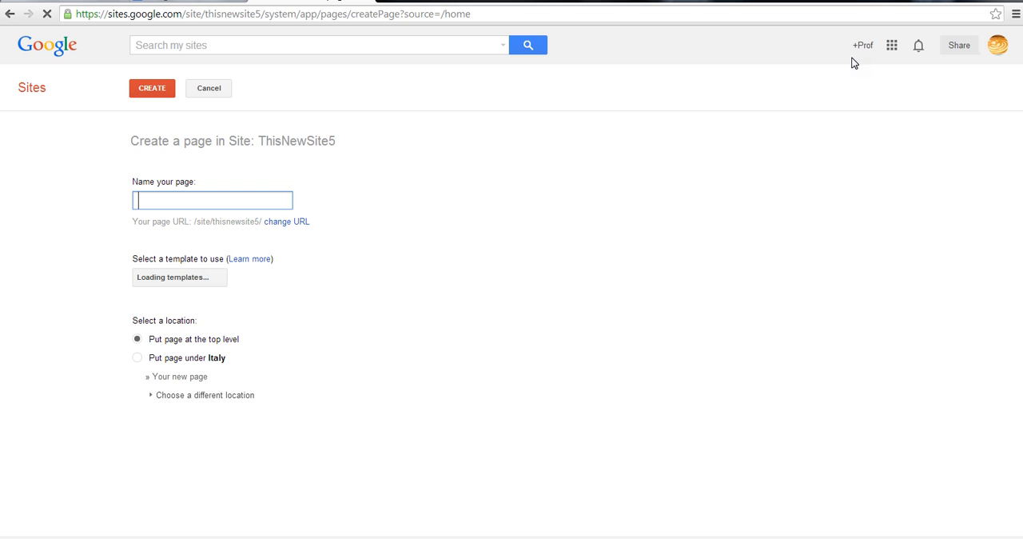
type("T")
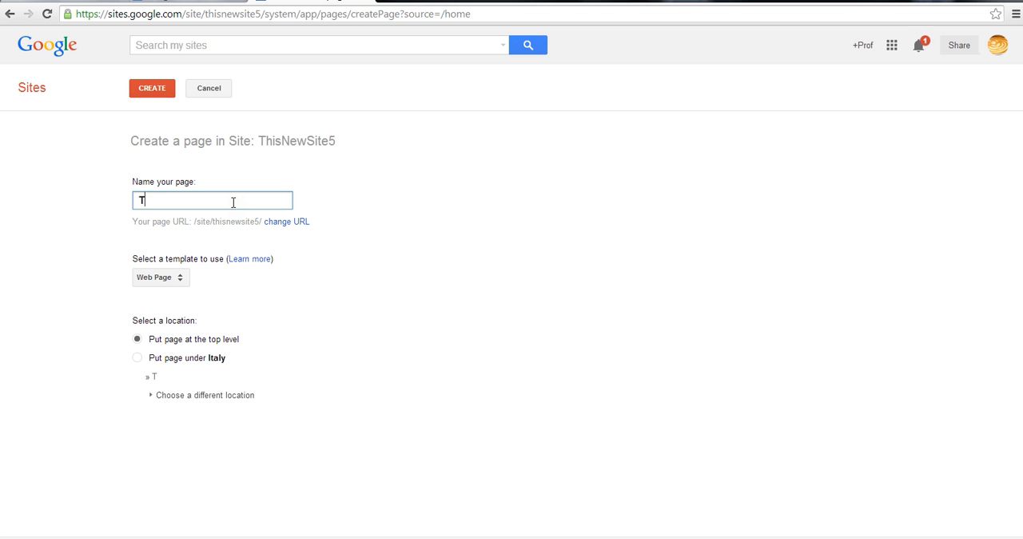
type("his is My N")
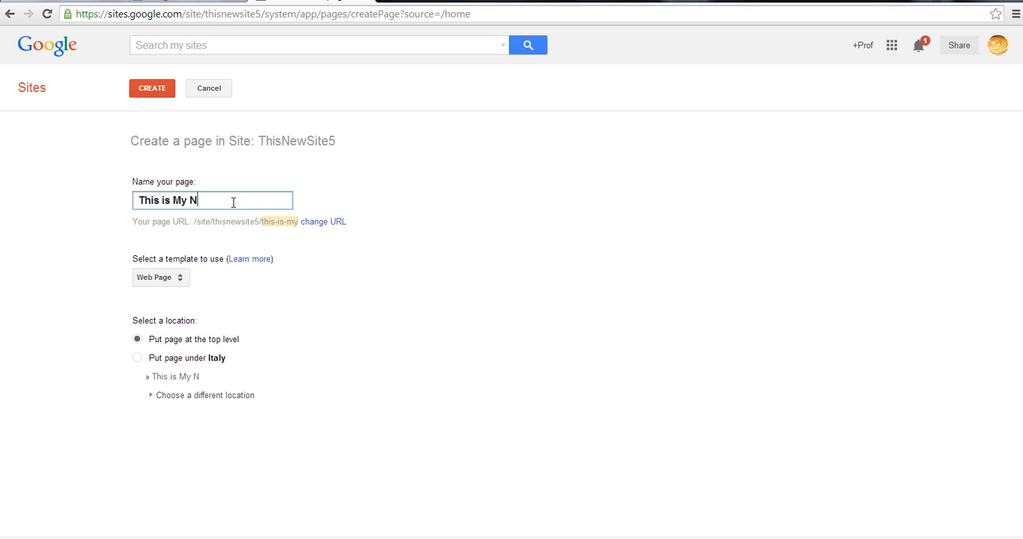
type("ew PAg")
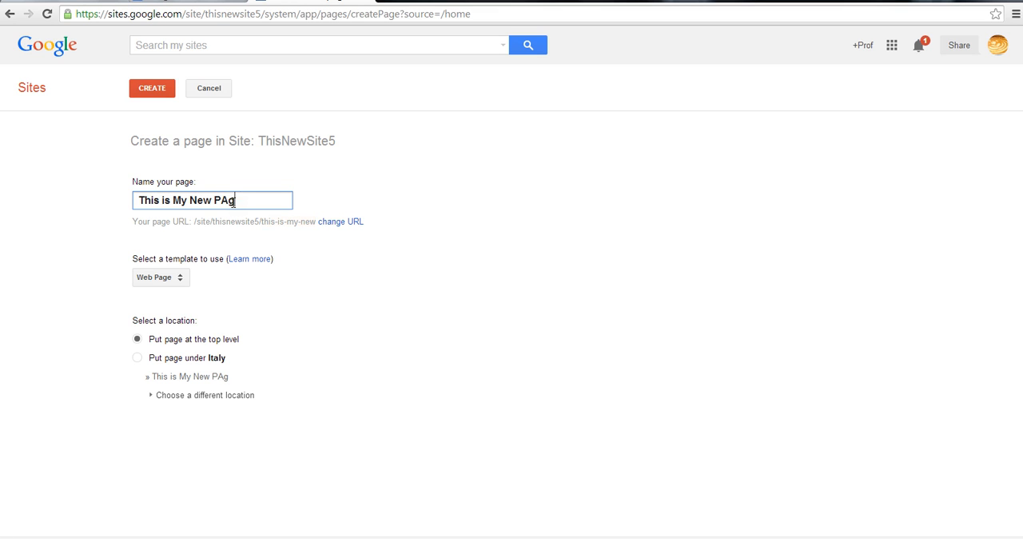
type("e")
type("Page")
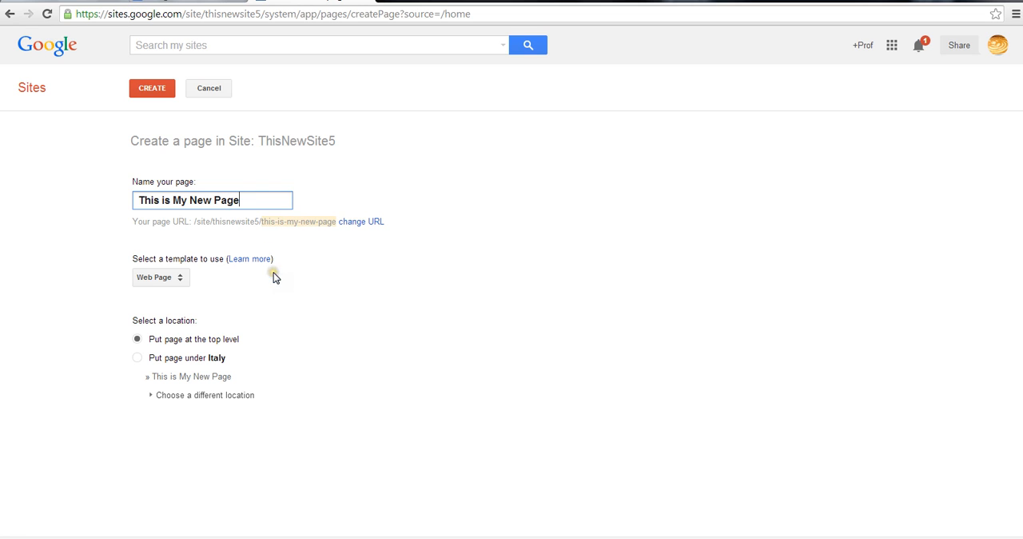
left_click(177, 277)
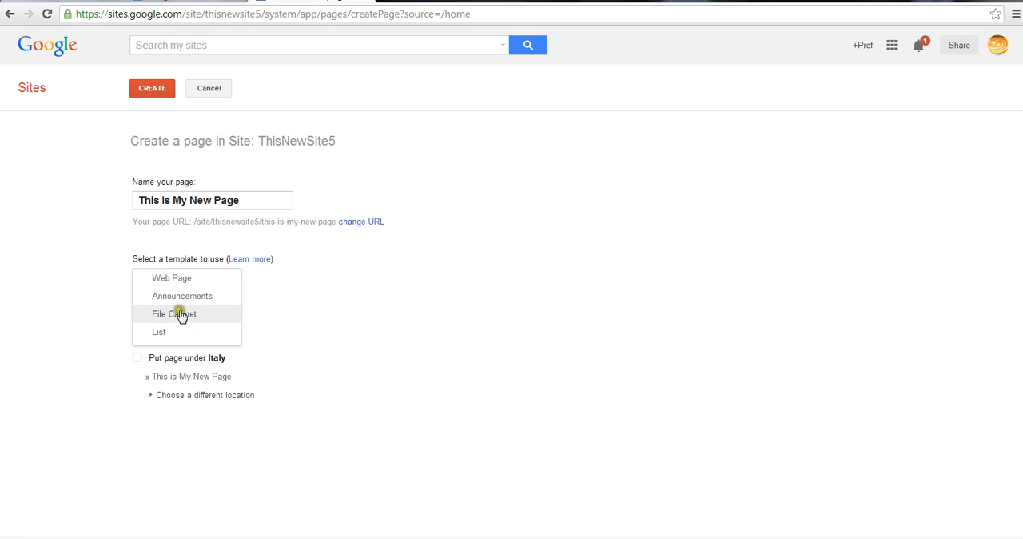
left_click(178, 280)
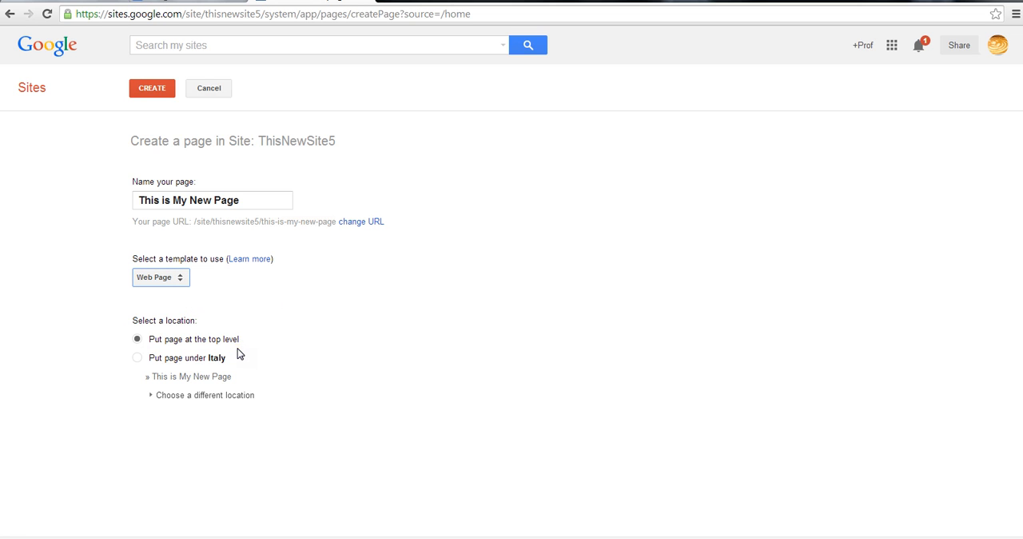
left_click(152, 89)
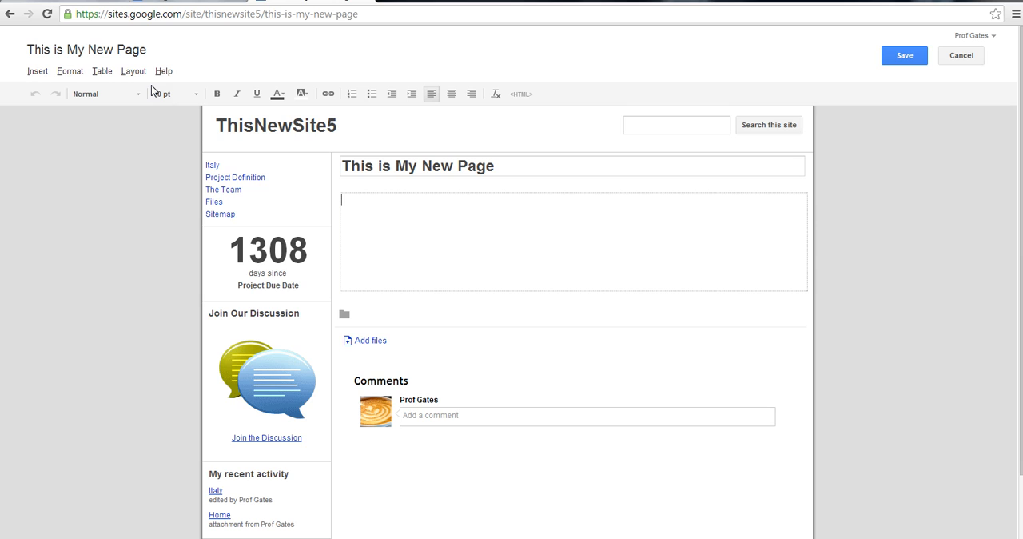
Upload TreesInFall.jpg and insert it as an image in the body of the new page
left_click(400, 206)
left_click(499, 263)
left_click(40, 72)
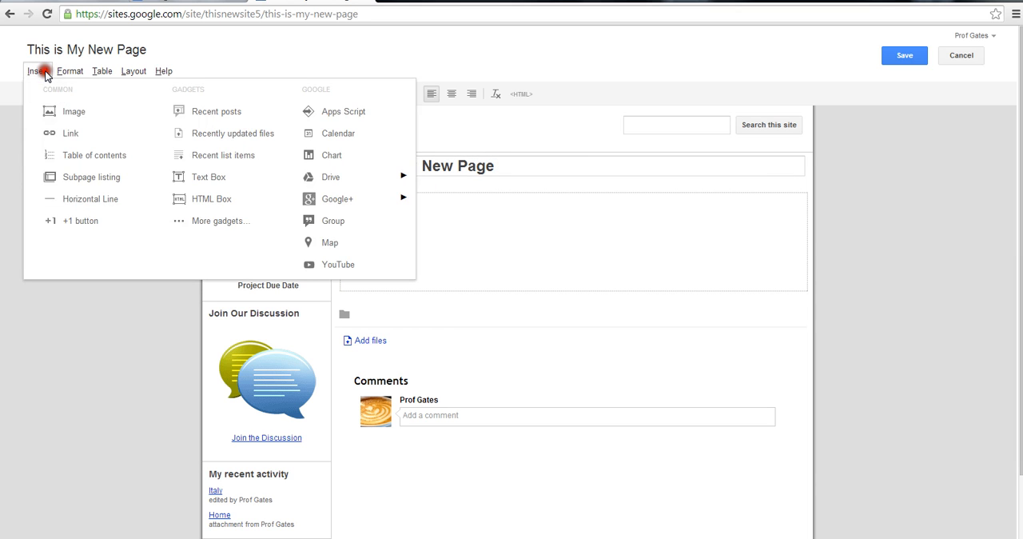
left_click(69, 111)
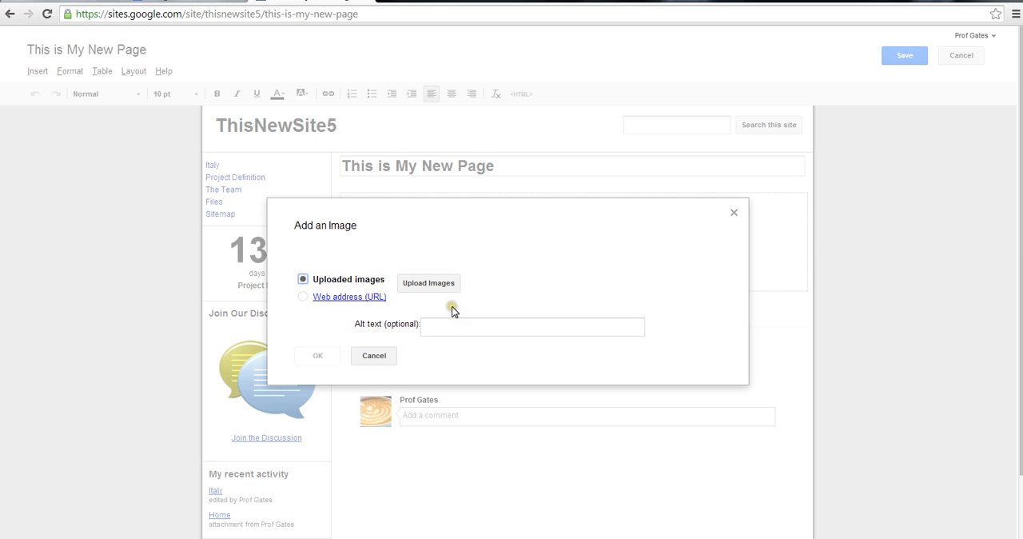
left_click(433, 284)
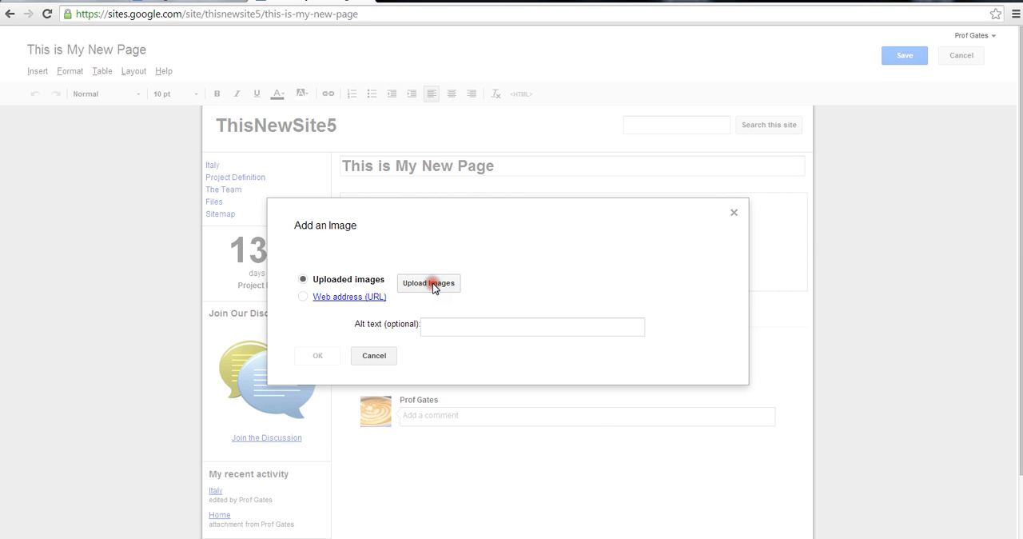
left_click(152, 134)
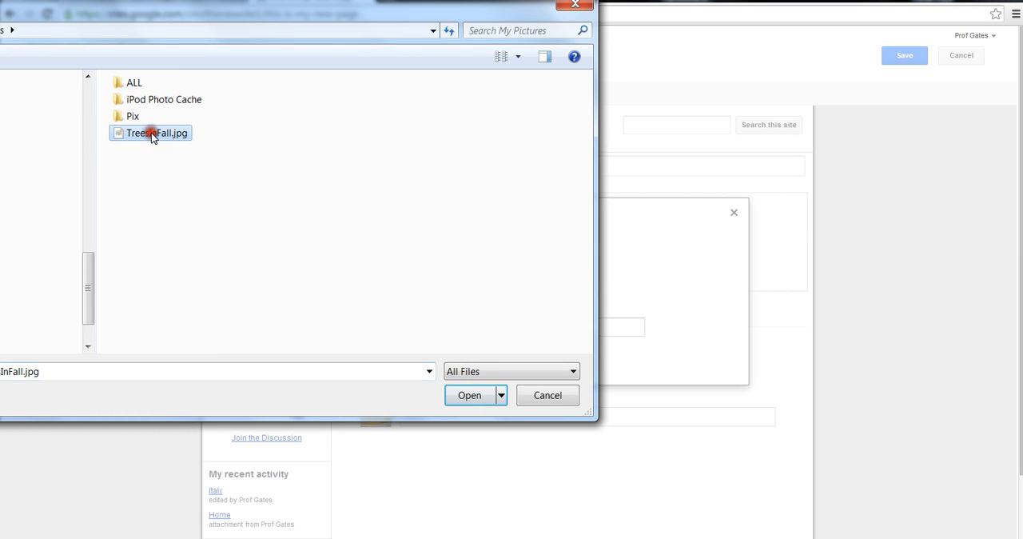
left_click(473, 393)
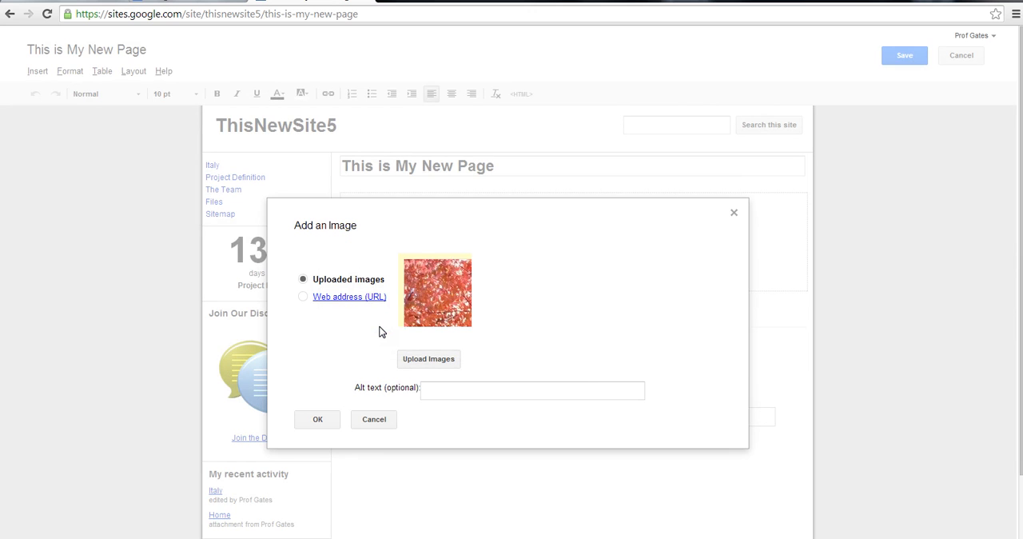
left_click(321, 419)
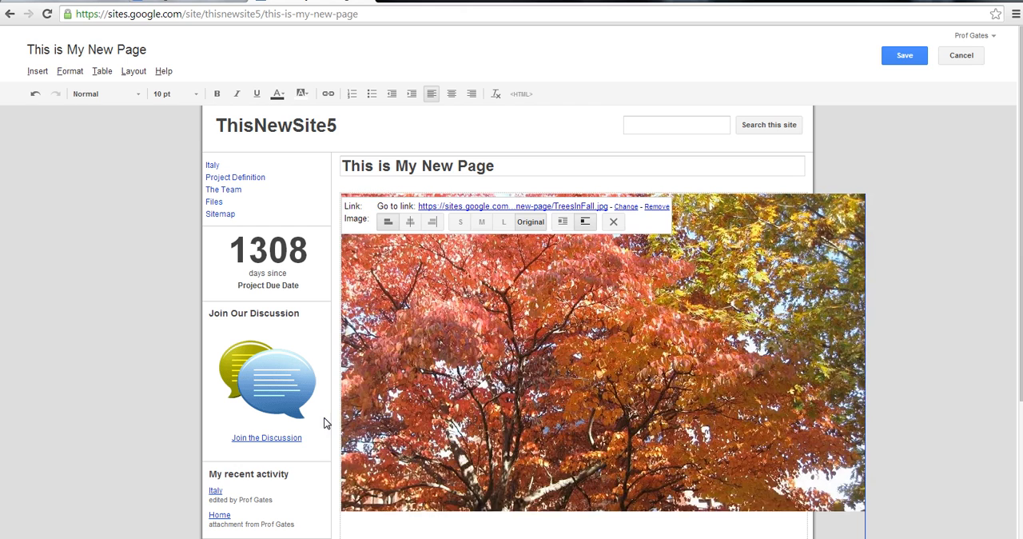
Set the tree picture to medium size and save the page
left_click(482, 223)
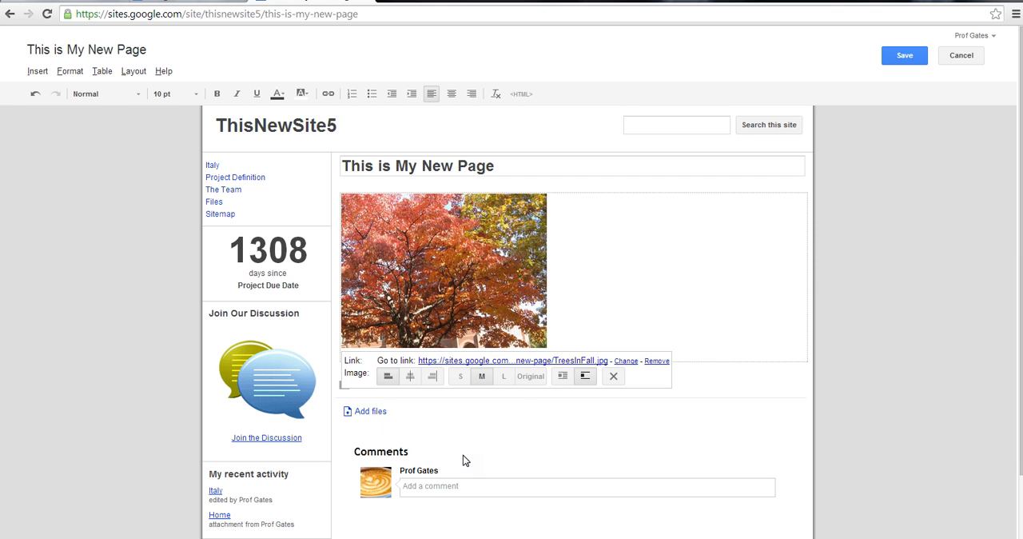
left_click(915, 63)
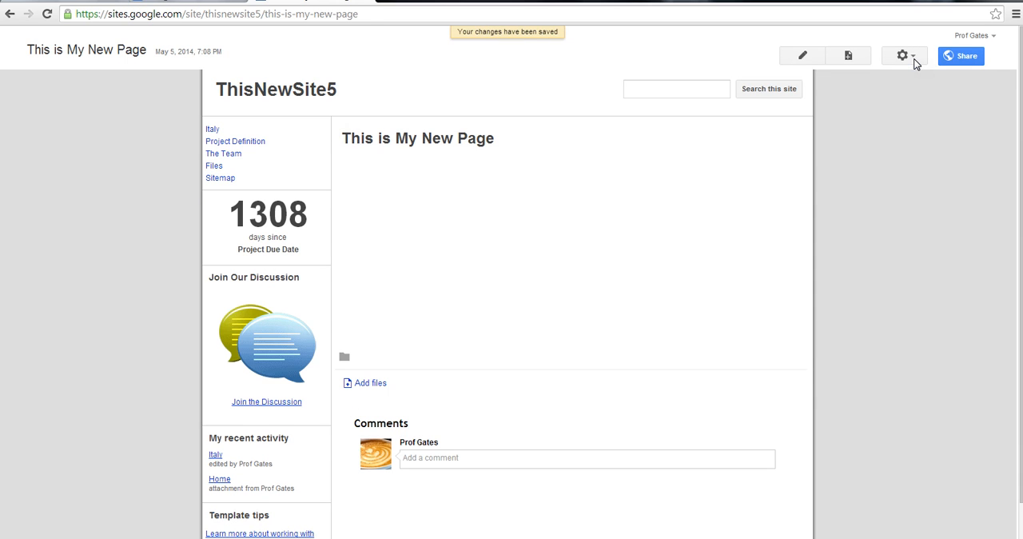
Return to the Italy home page and open the sidebar navigation's configuration in the site layout editor
left_click(285, 90)
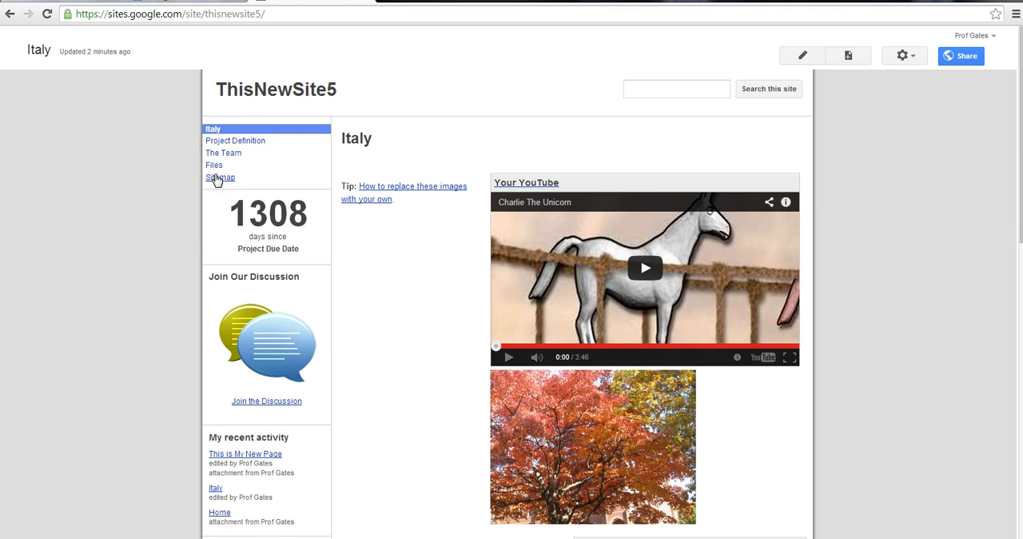
left_click(911, 61)
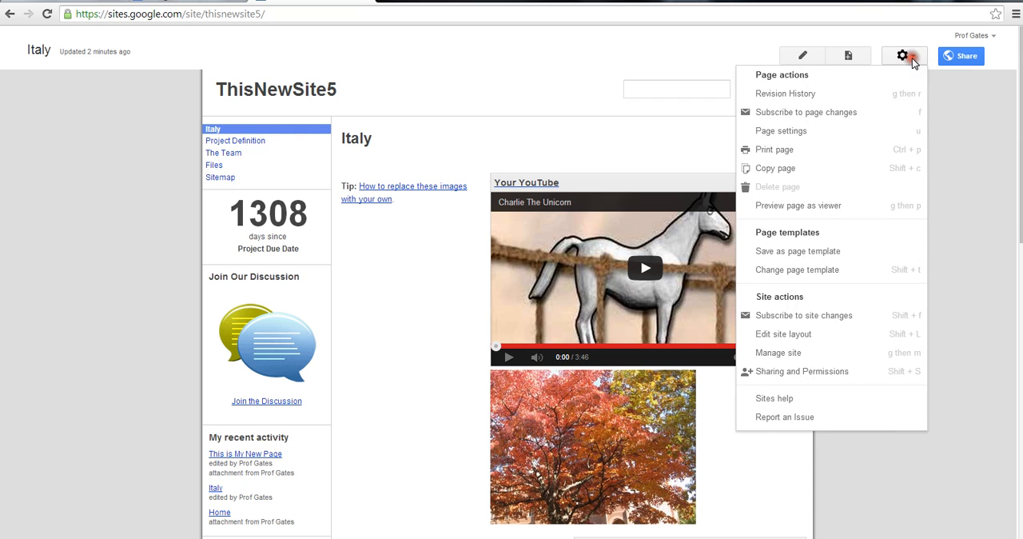
left_click(791, 334)
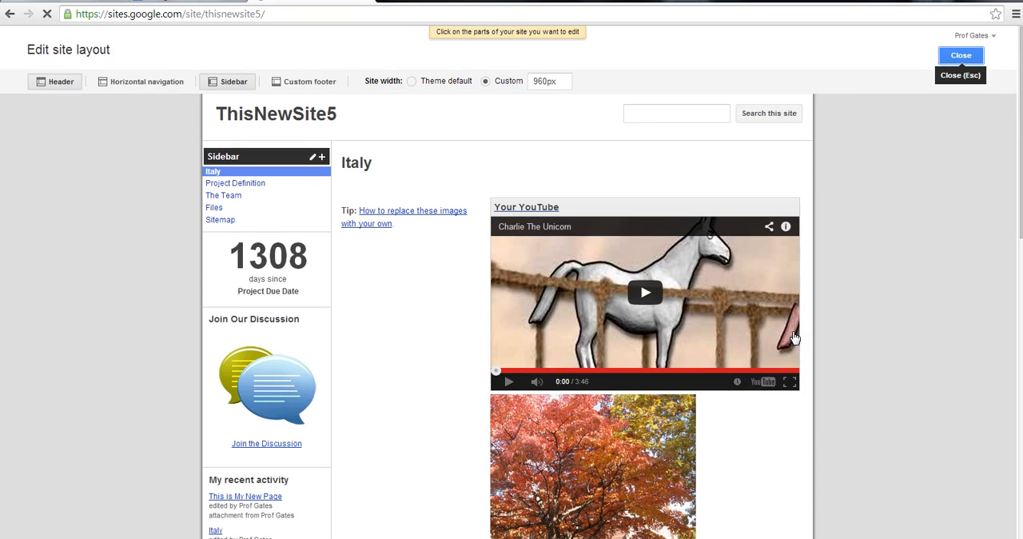
mouse_move(297, 170)
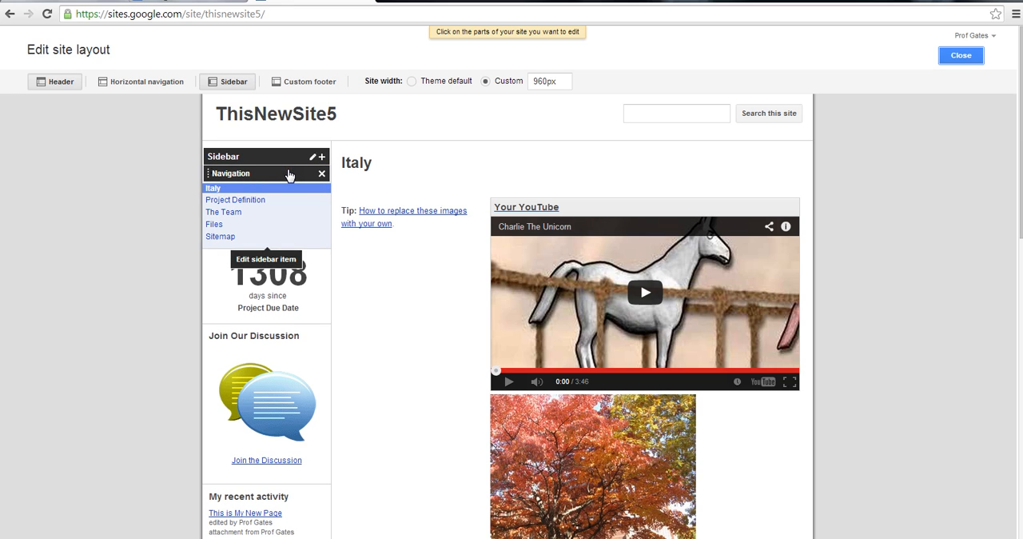
left_click(289, 175)
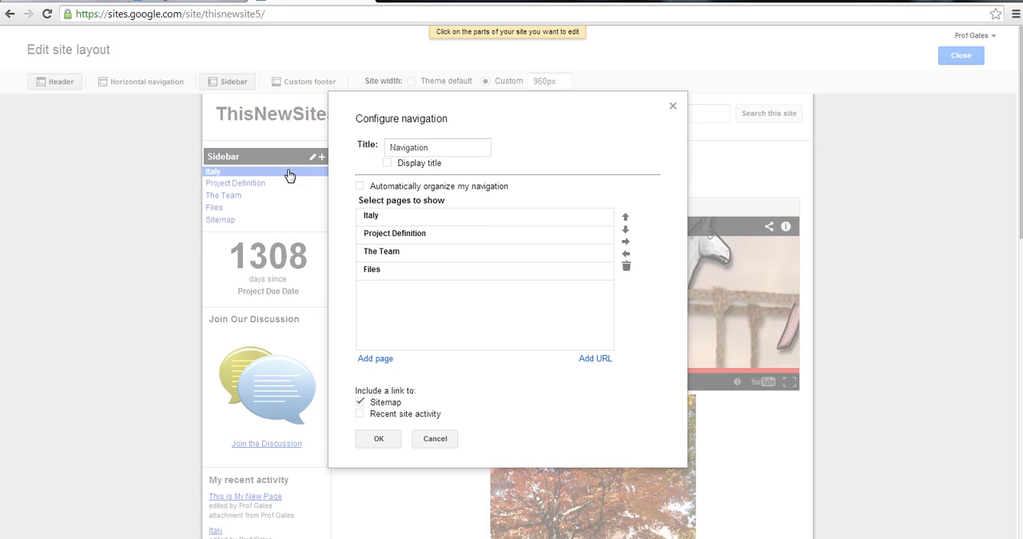
Add This is My New Page to the pages shown in the sidebar navigation and leave the site layout editor
left_click(379, 358)
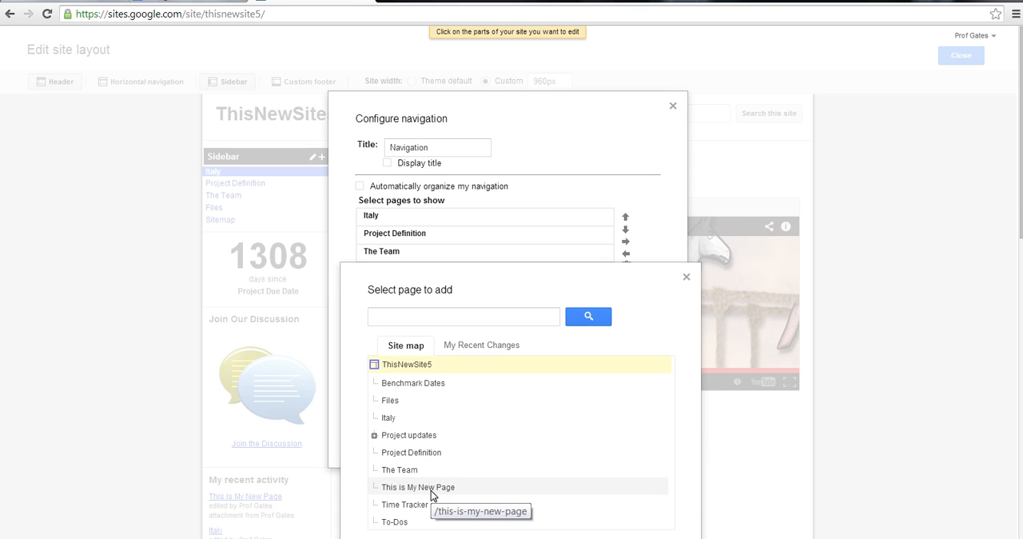
left_click(480, 345)
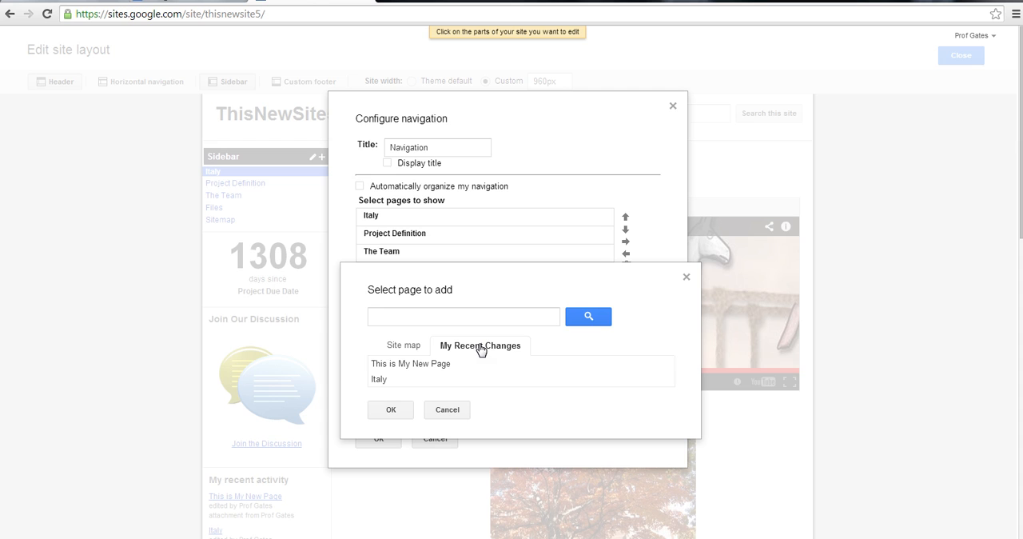
left_click(421, 366)
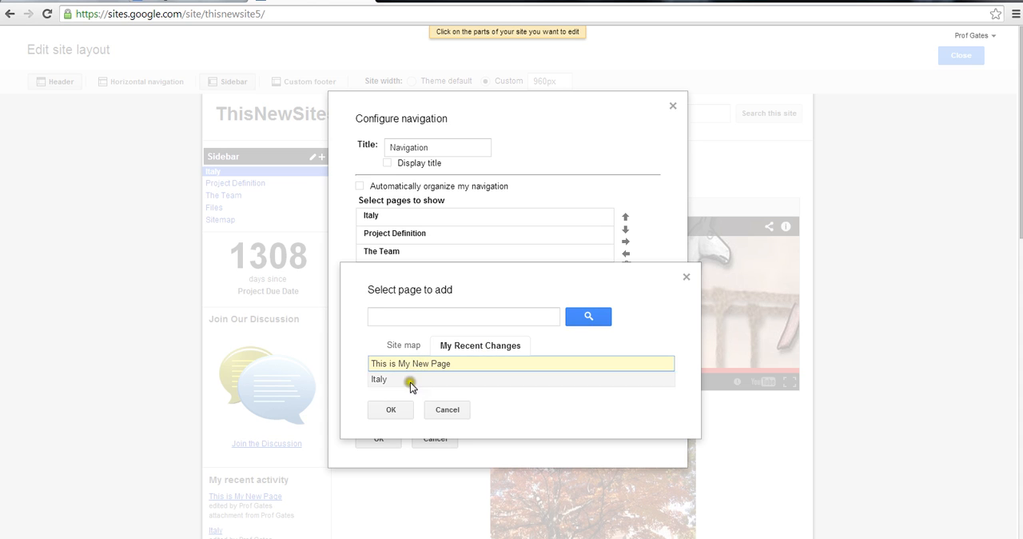
left_click(395, 410)
left_click(383, 300)
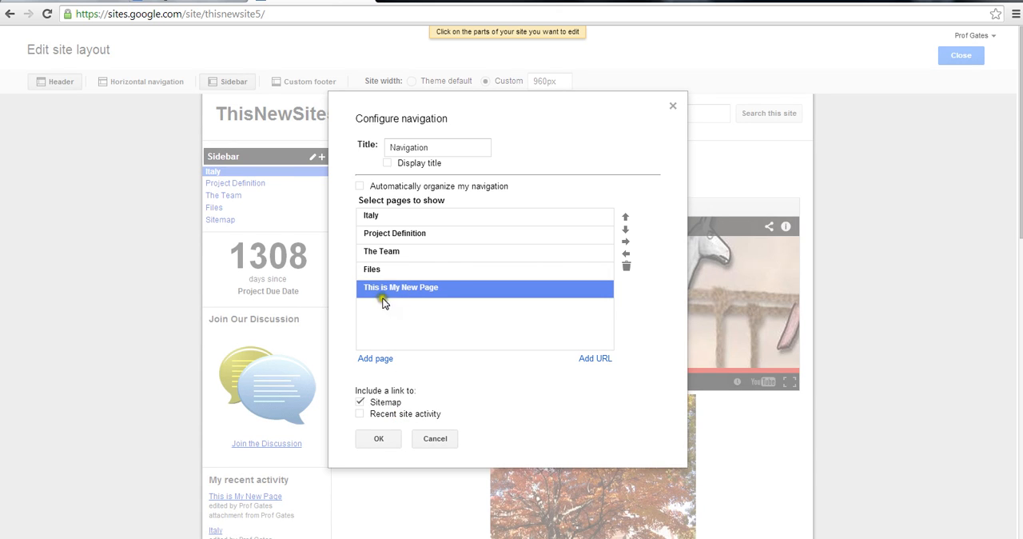
left_click(390, 436)
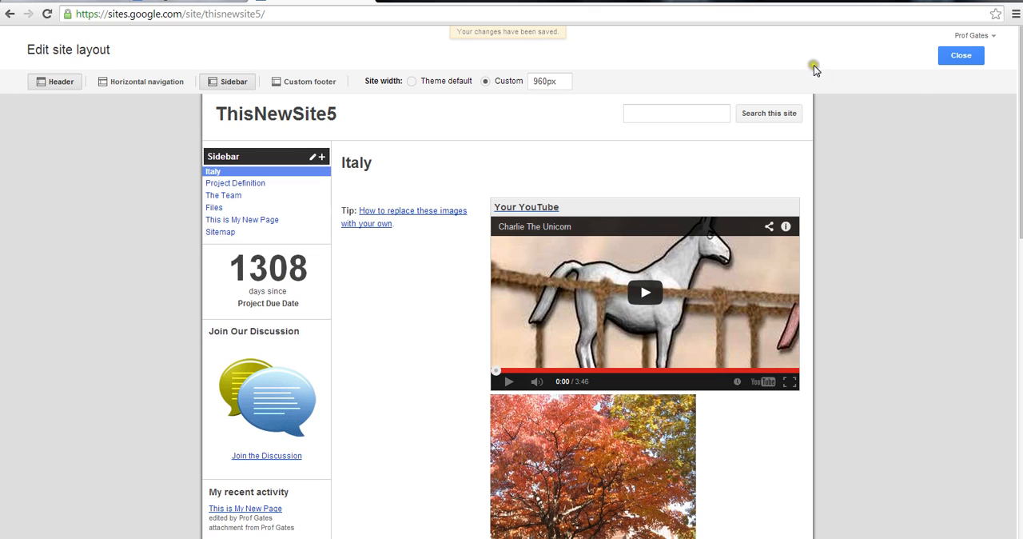
left_click(951, 58)
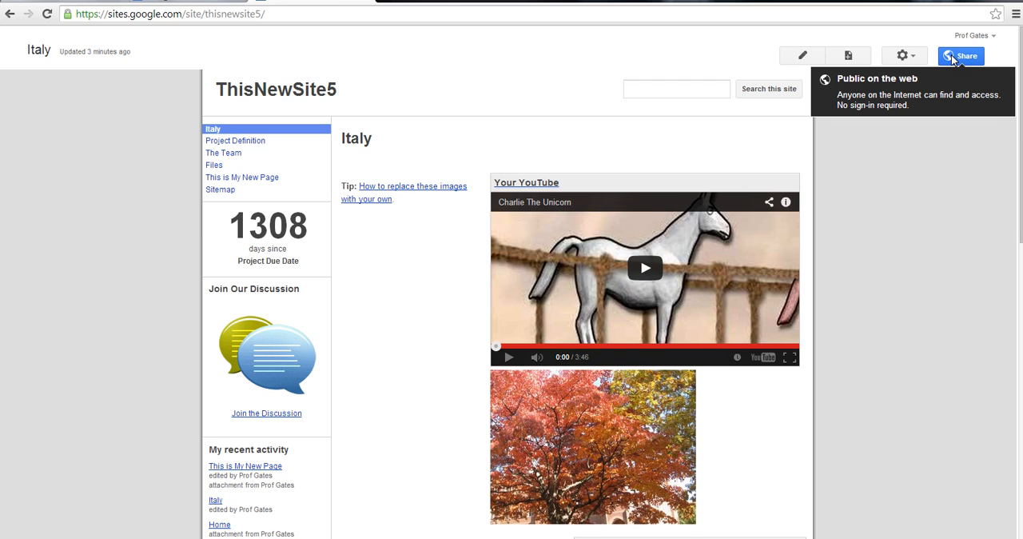
Visit This is My New Page through the sidebar navigation, then open it for editing and save it
left_click(234, 178)
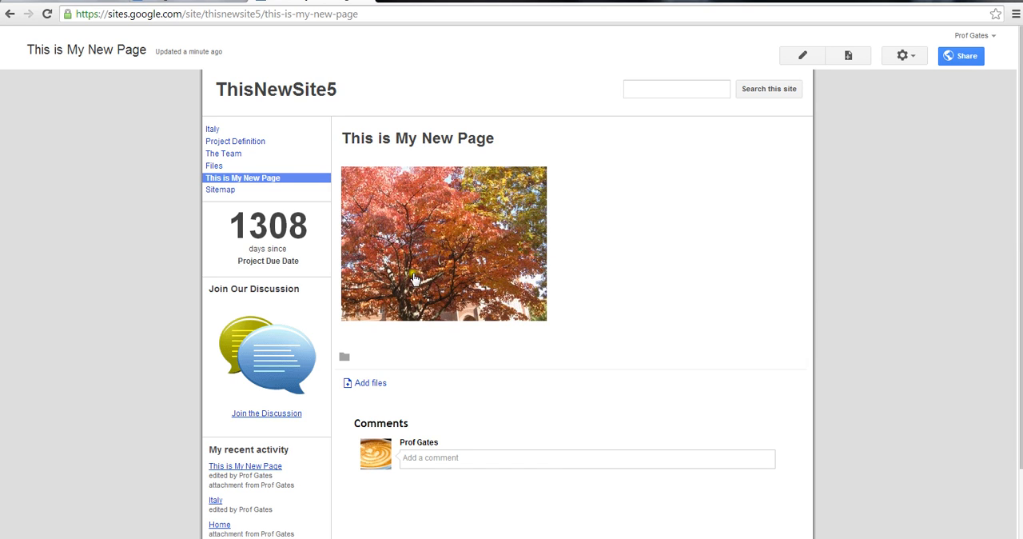
left_click(569, 246)
left_click(623, 208)
left_click(802, 56)
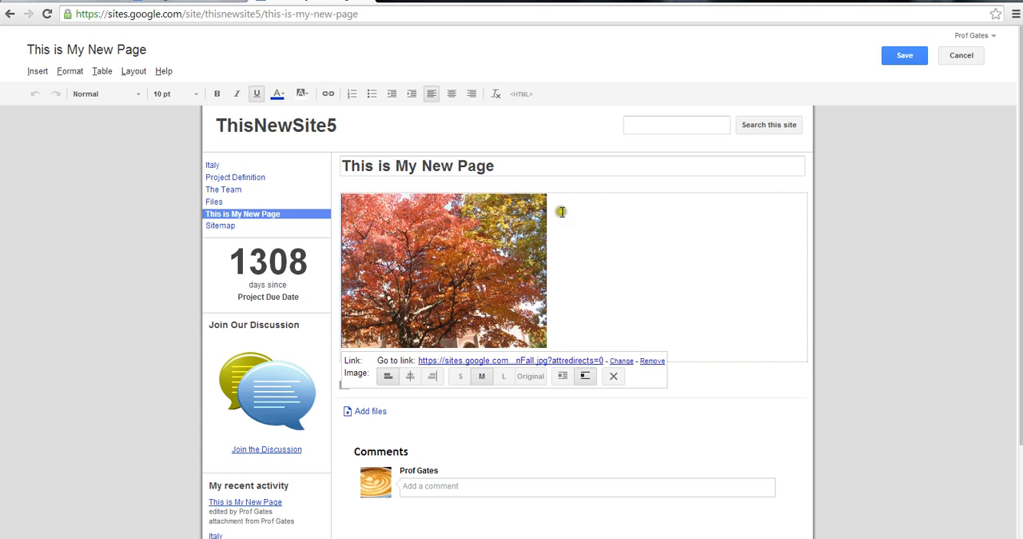
left_click(903, 56)
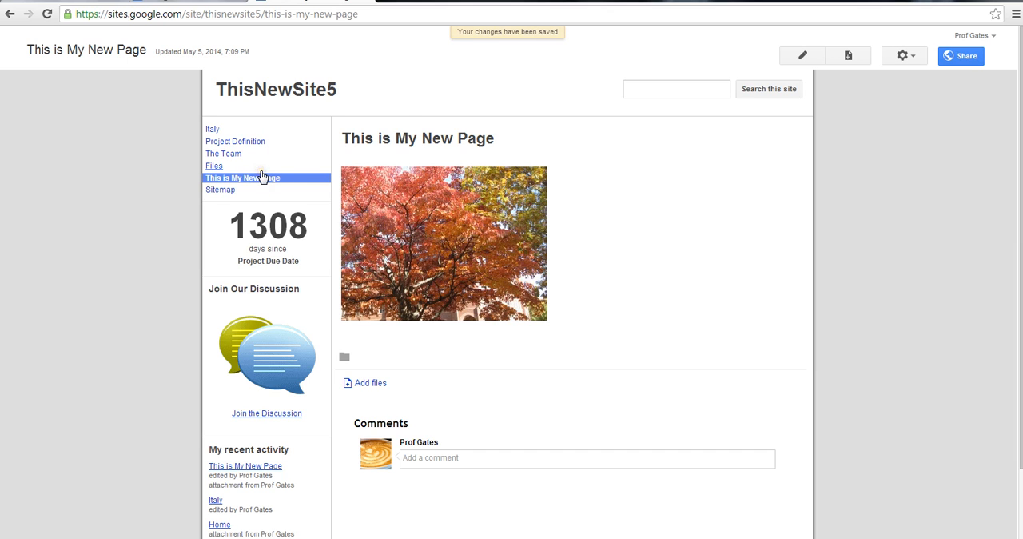
Edit the site layout again and delete the Countdown item from the sidebar
left_click(906, 52)
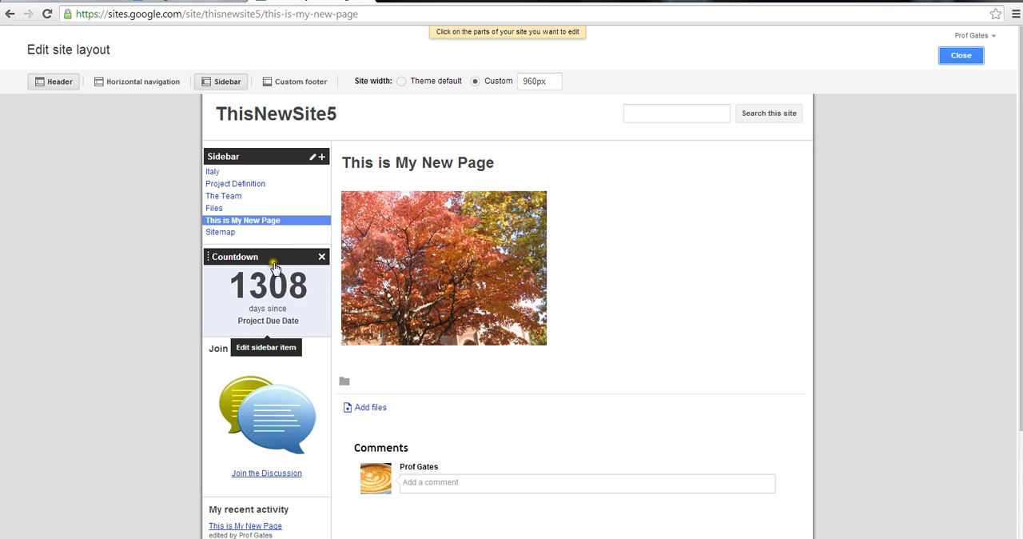
left_click(319, 257)
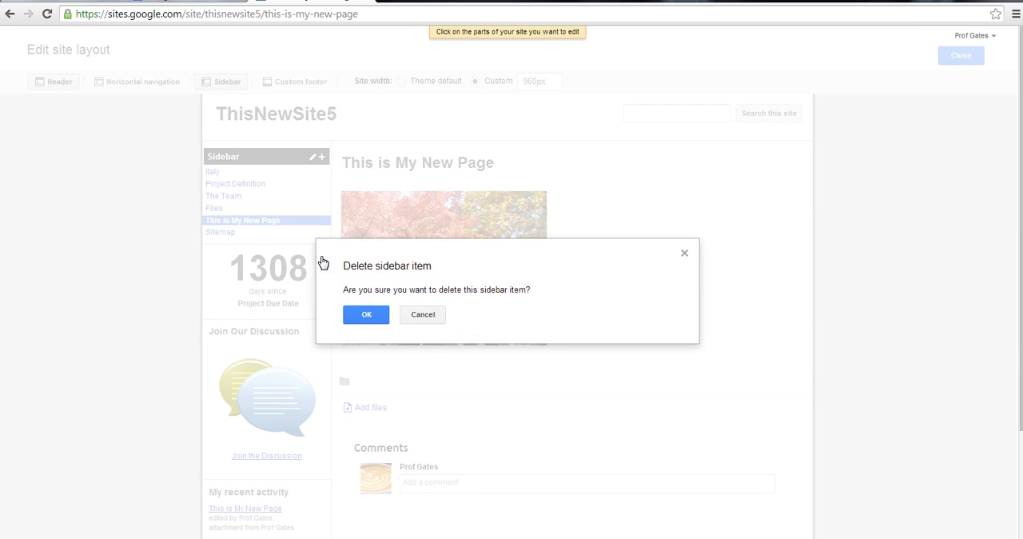
left_click(365, 315)
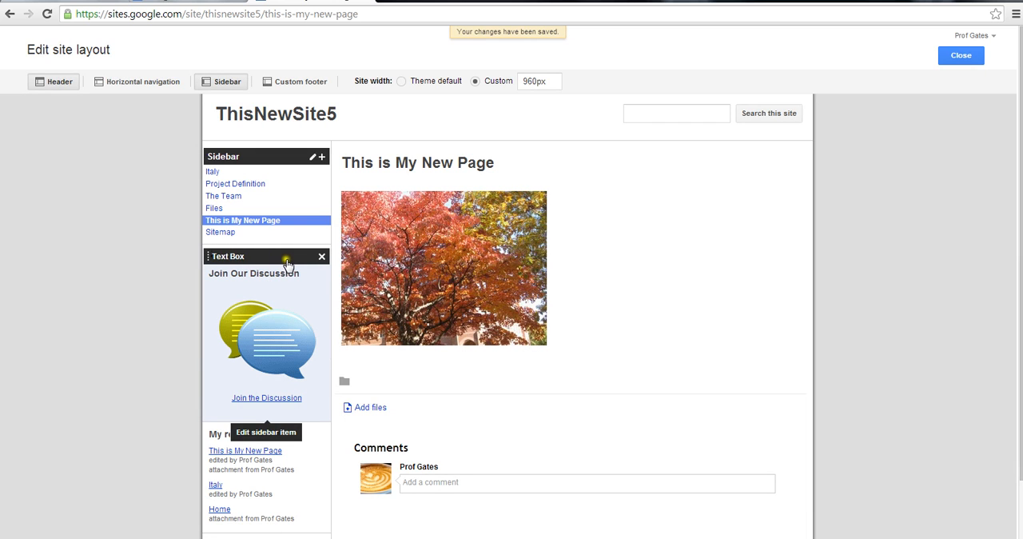
Add the line "This is fun!" below the Join the Discussion link in the sidebar's Join Our Discussion text box
left_click(286, 261)
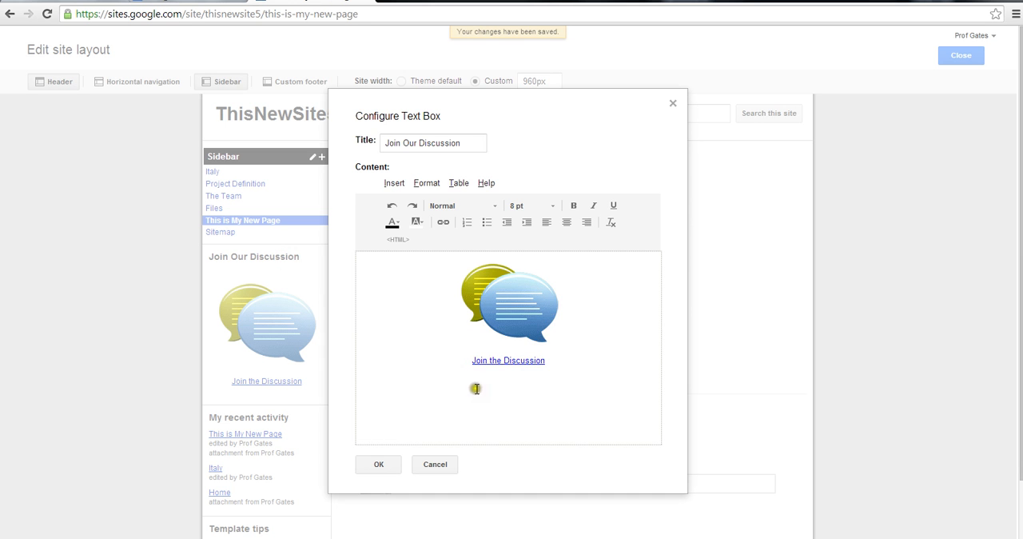
left_click(563, 359)
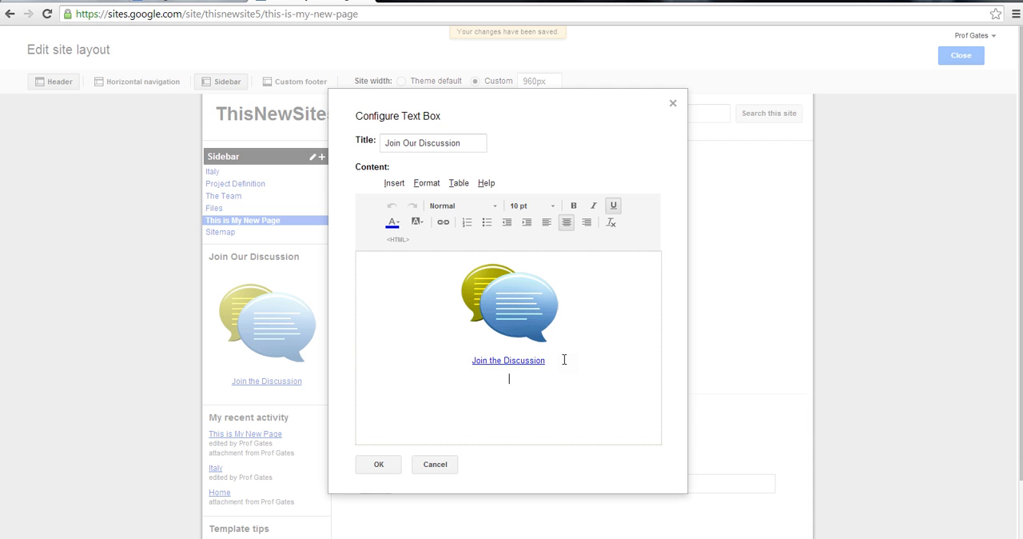
type("This is fun!")
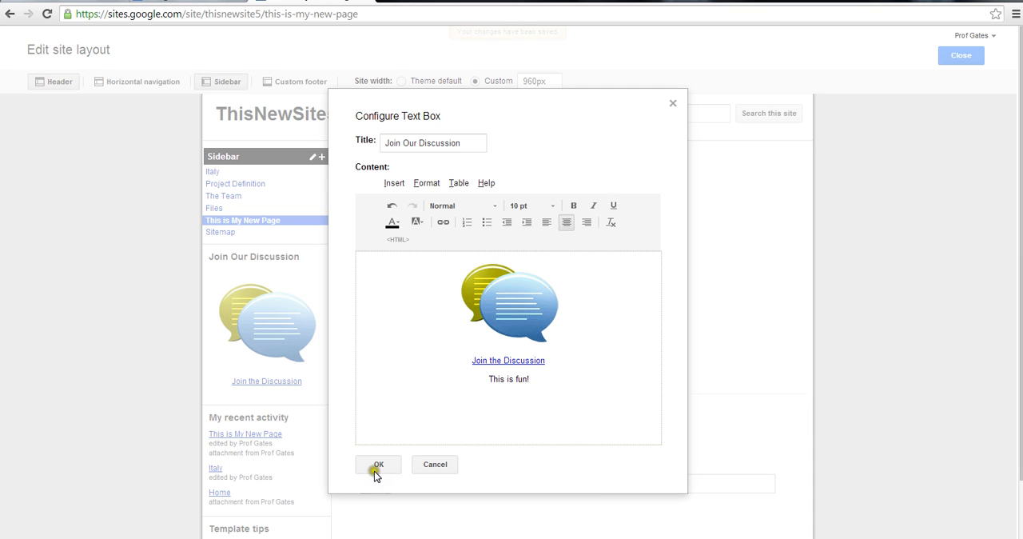
left_click(377, 465)
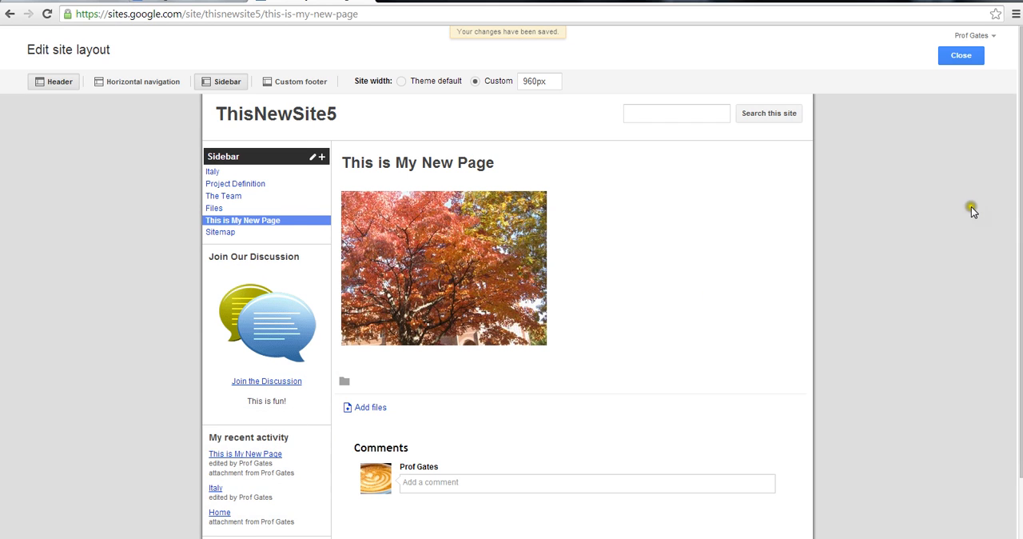
Leave the site layout editor and return to the site's Italy home page
left_click_drag(1019, 255, 1020, 276)
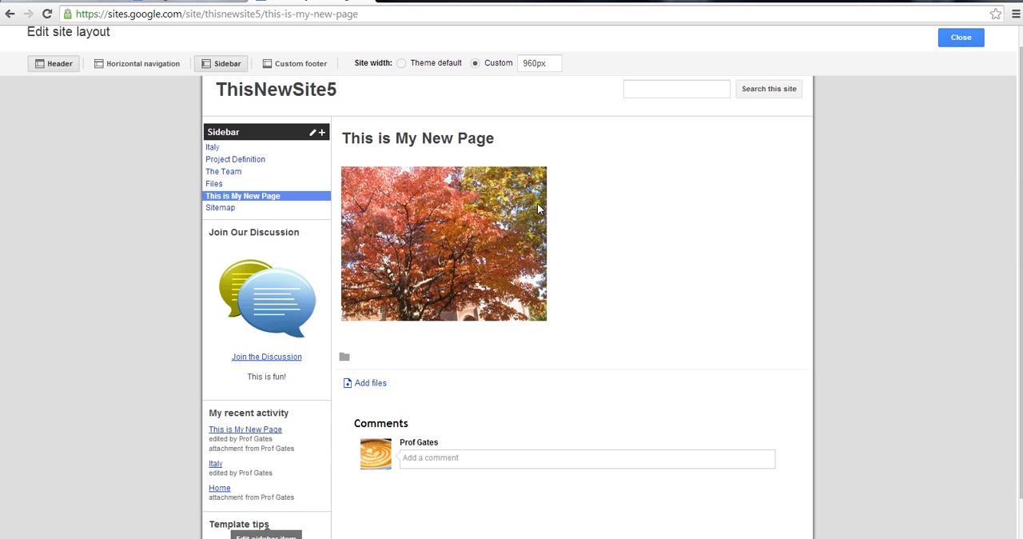
left_click(963, 38)
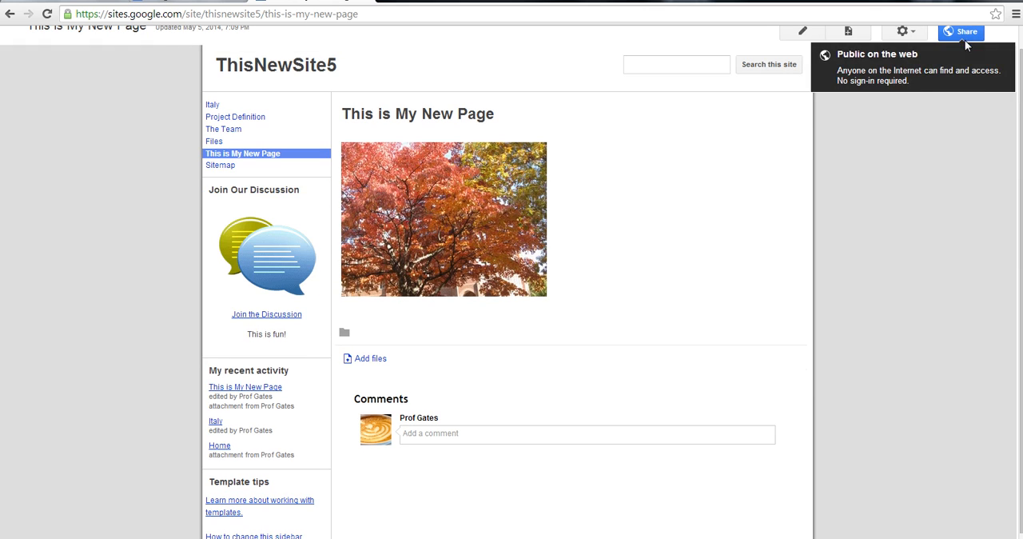
scroll(1019, 272, "up", 1)
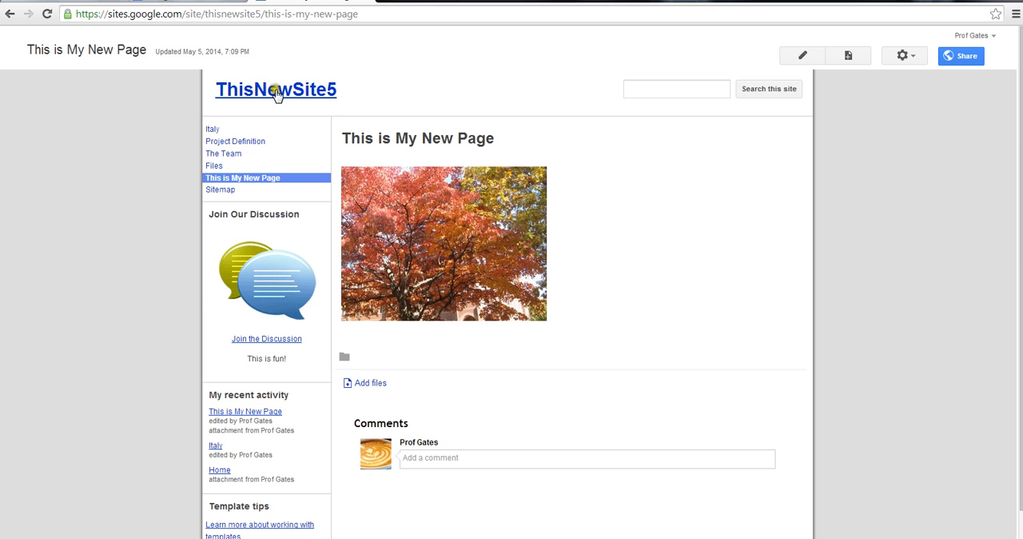
left_click(269, 96)
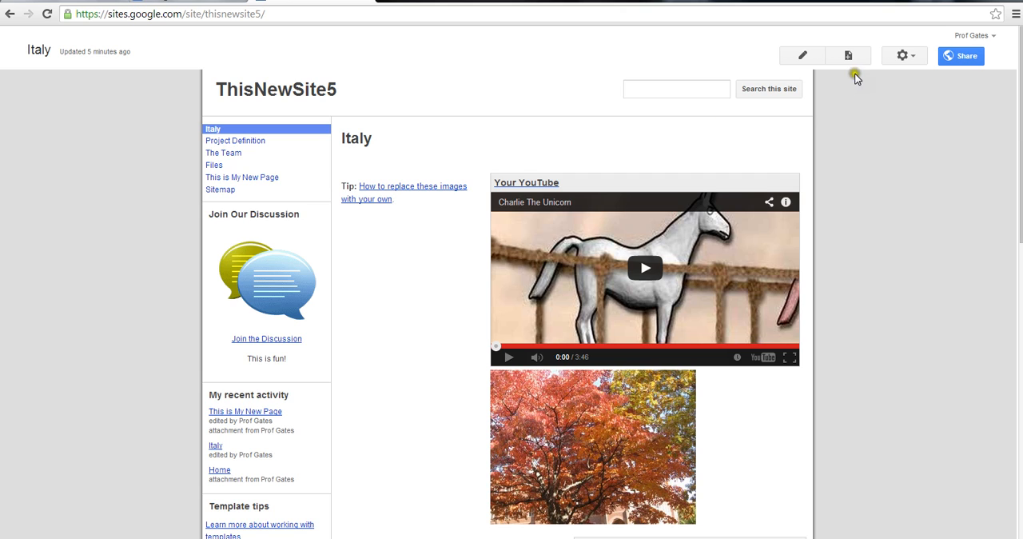
Open the site's sharing and permissions settings and expand the form for inviting people
left_click(962, 57)
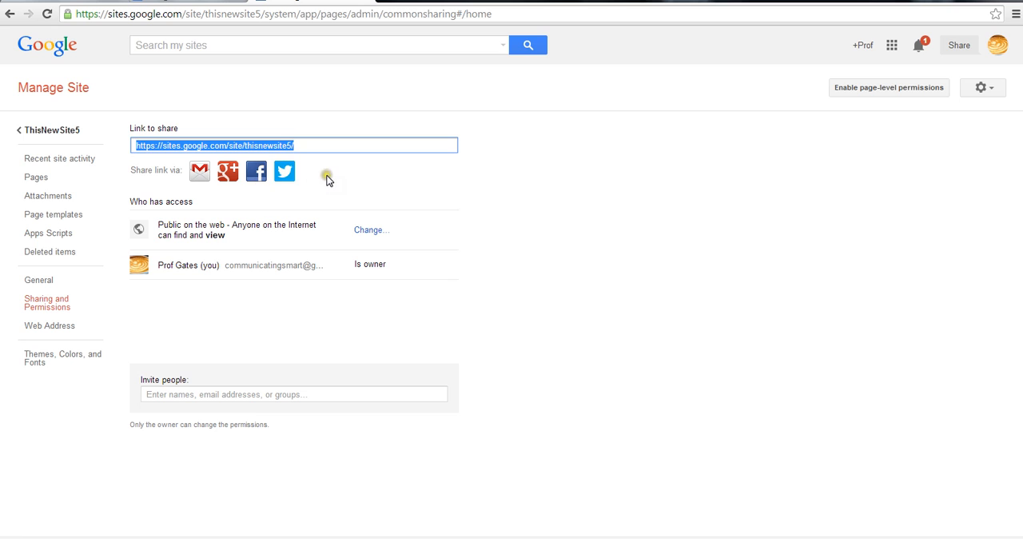
left_click(252, 390)
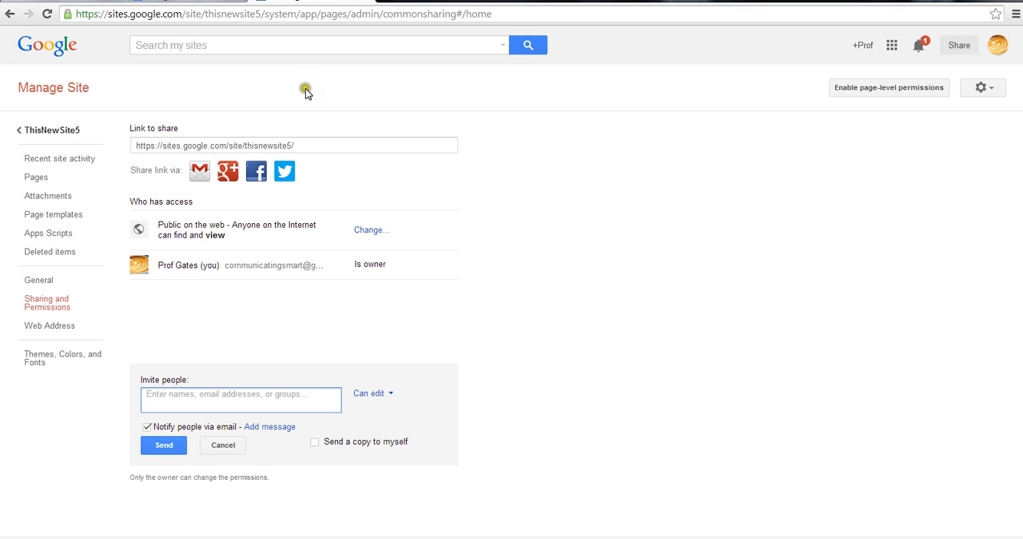
Copy the site's link to share and open it in a new browser tab
left_click(315, 144)
key("ctrl+c")
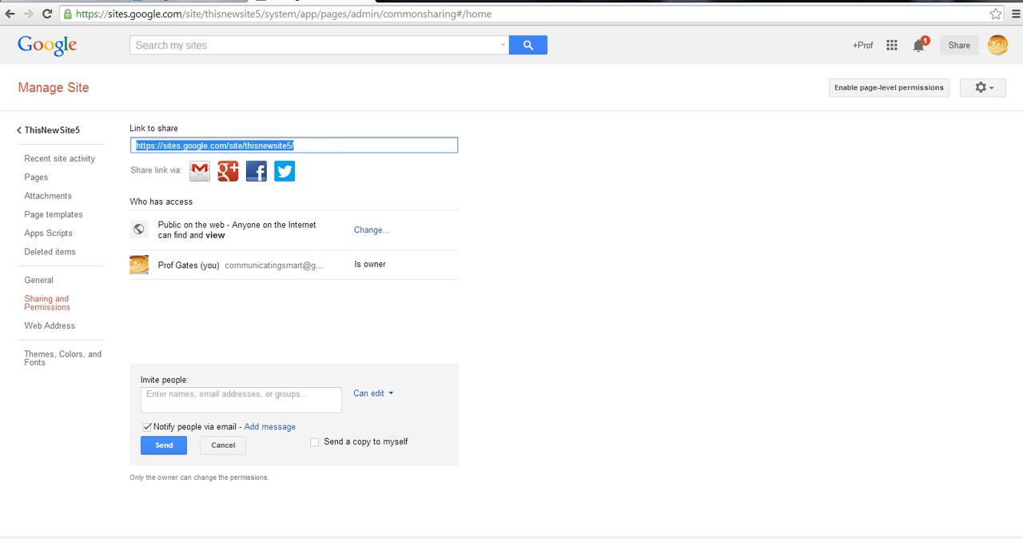
left_click(387, 1)
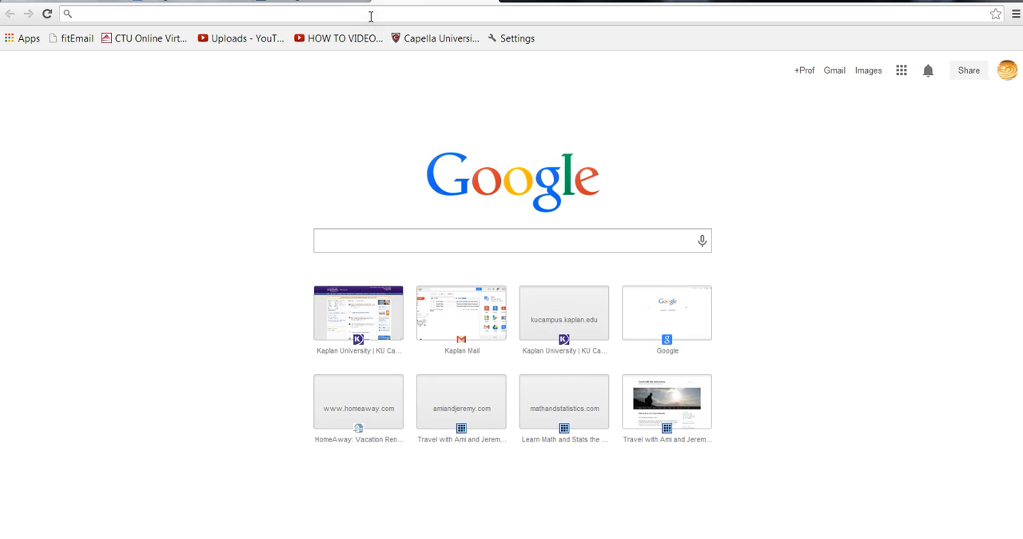
key("ctrl+v")
key("Return")
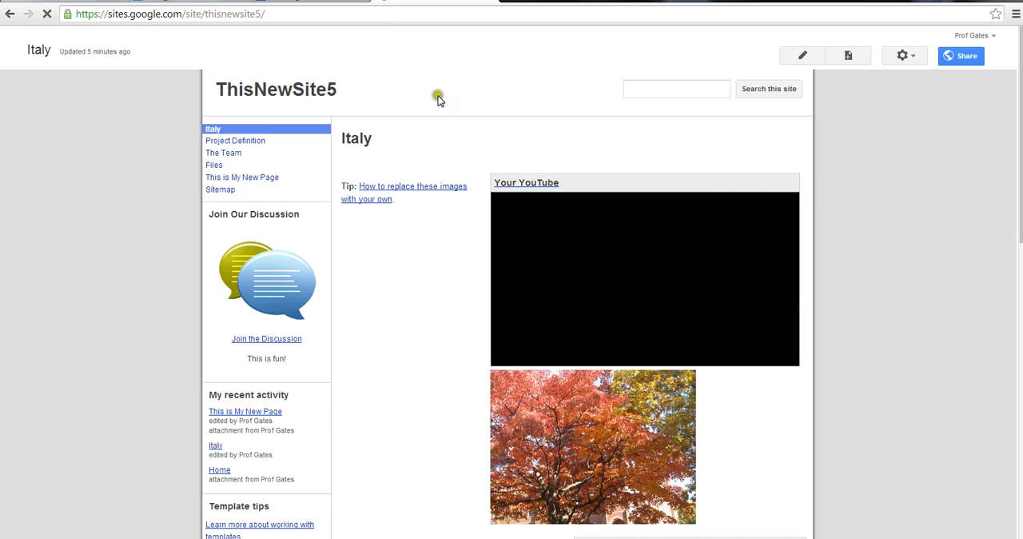